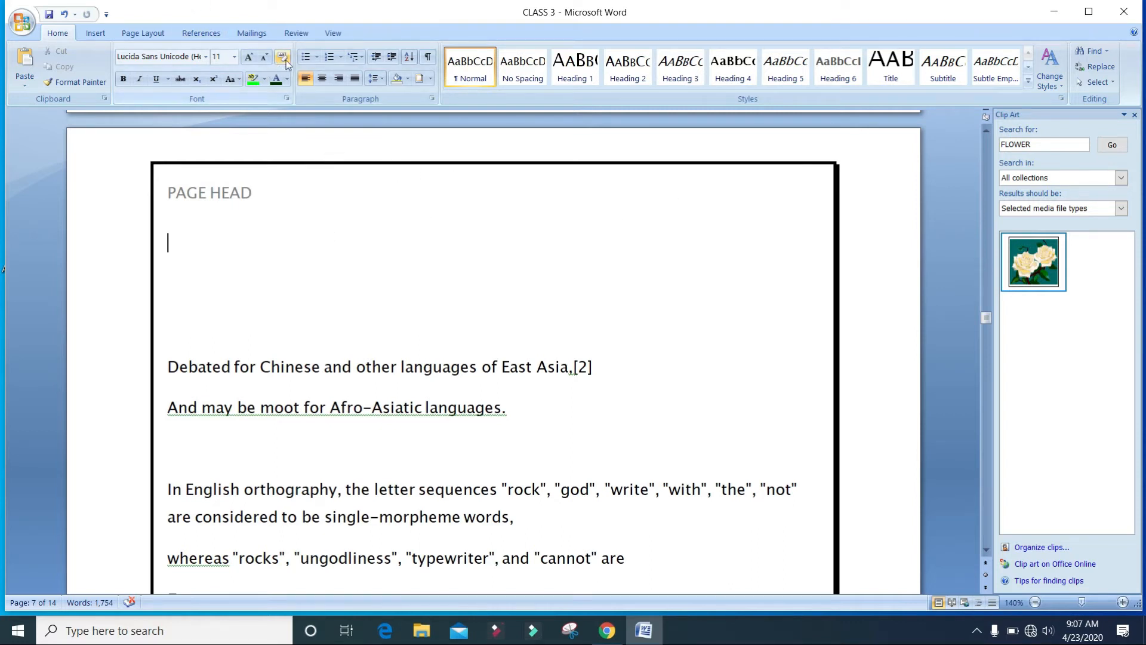
Remove the page border by setting it to None and applying it to the whole document.
left_click(430, 78)
left_click(454, 342)
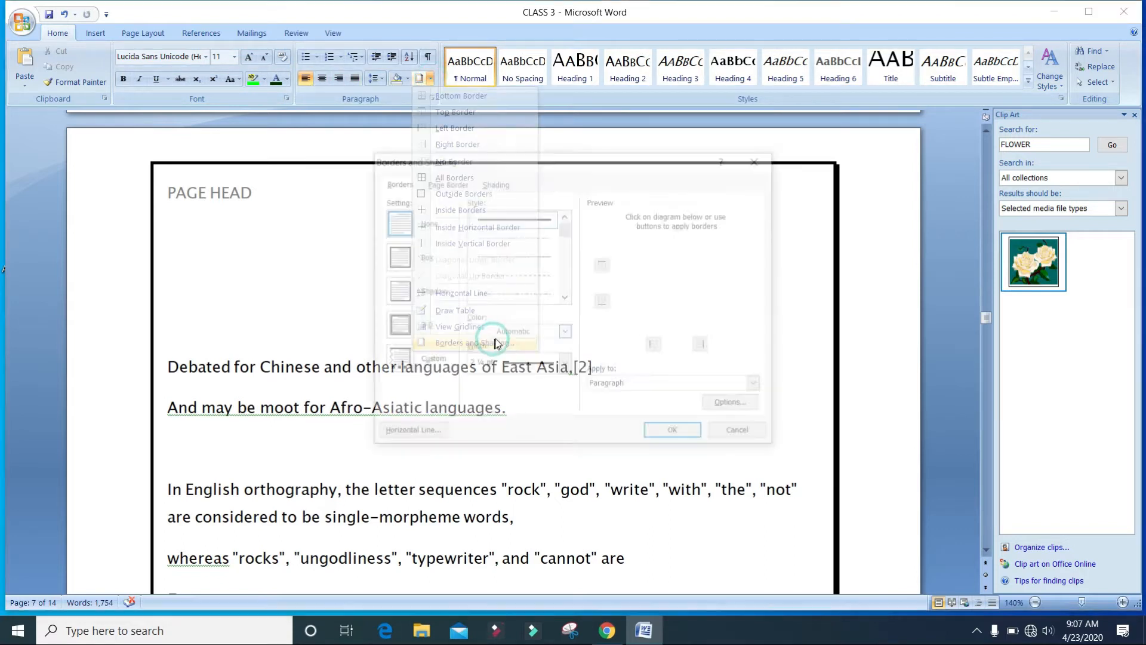
left_click(445, 182)
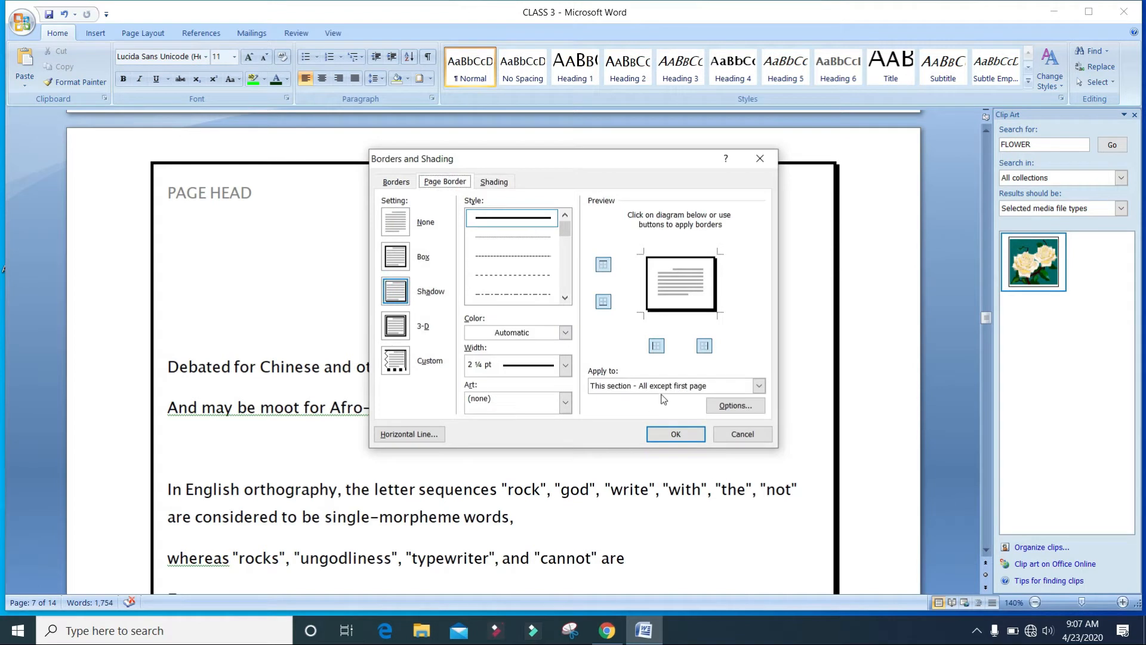
left_click(671, 387)
left_click(374, 226)
left_click(395, 222)
left_click(758, 386)
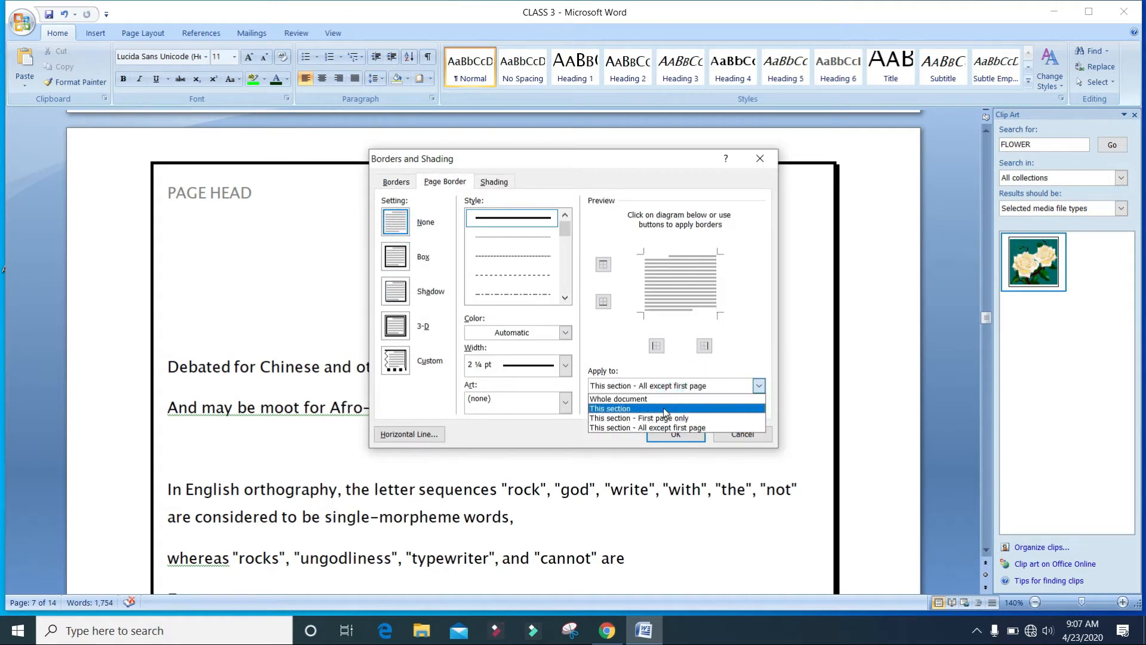
left_click(669, 399)
left_click(675, 432)
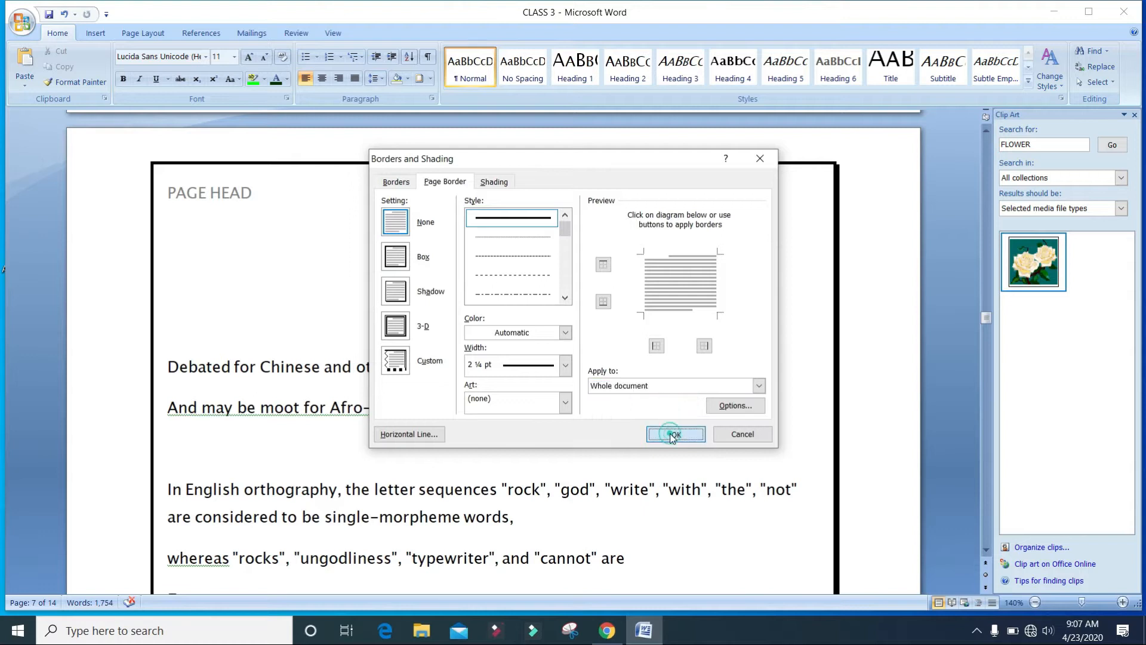
Open the page header for editing and apply the Blank (Three Columns) header design.
left_click(473, 327)
left_click(182, 197)
left_click(182, 222)
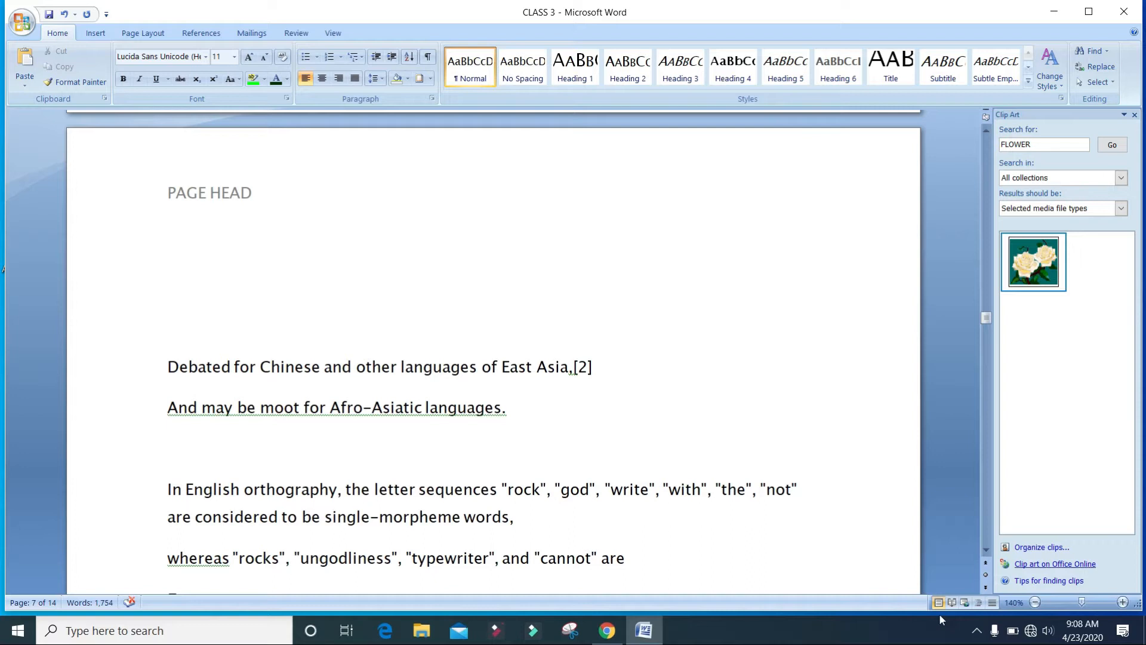
double_click(229, 200)
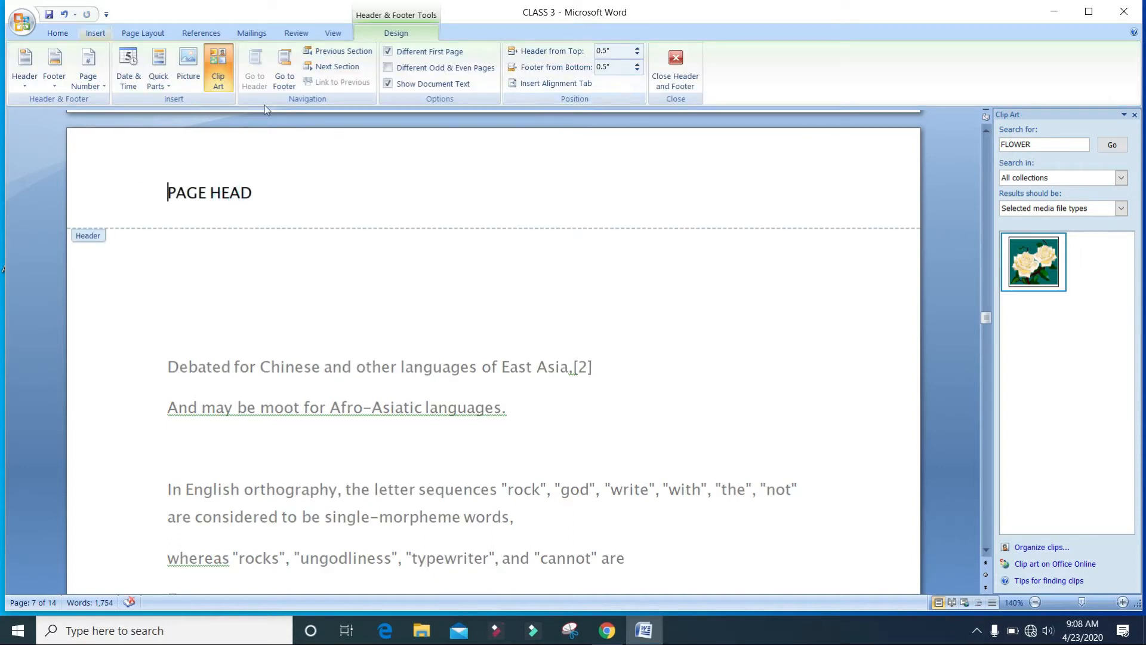
left_click(24, 69)
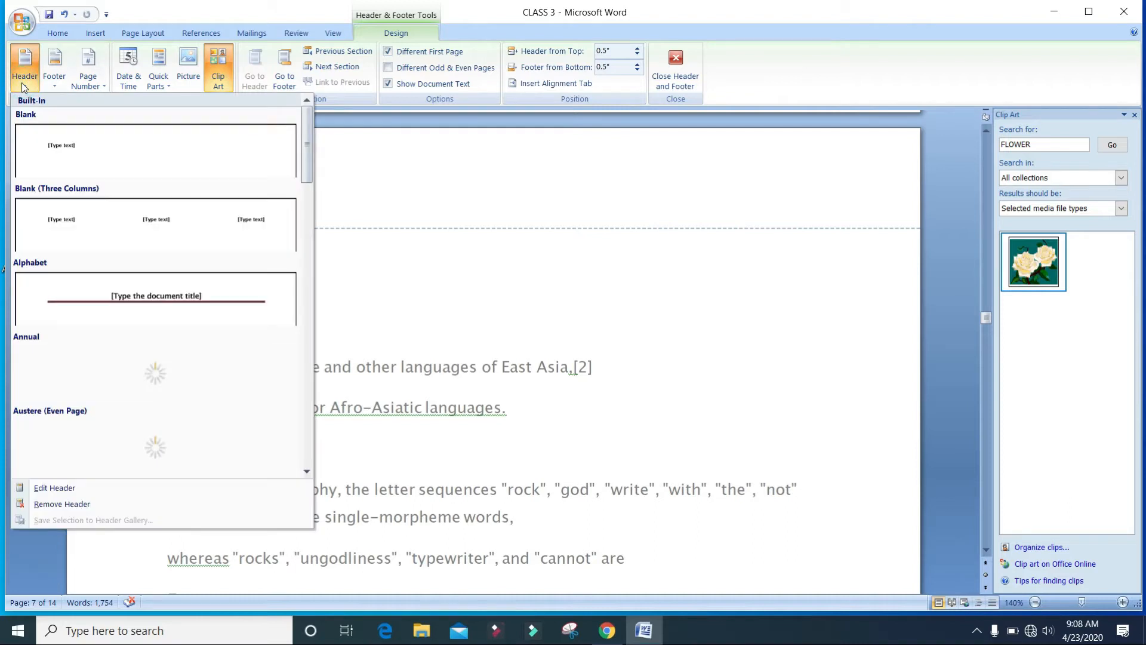
left_click(116, 233)
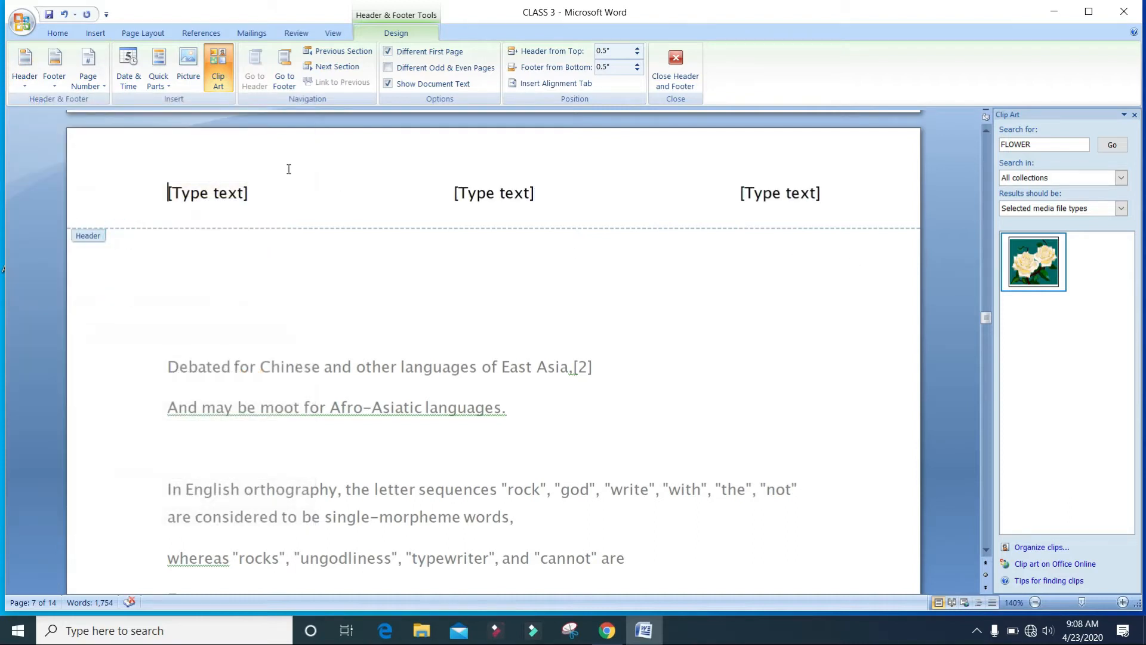
Try the Alphabet header design and then the Annual header design.
left_click(25, 70)
left_click(123, 312)
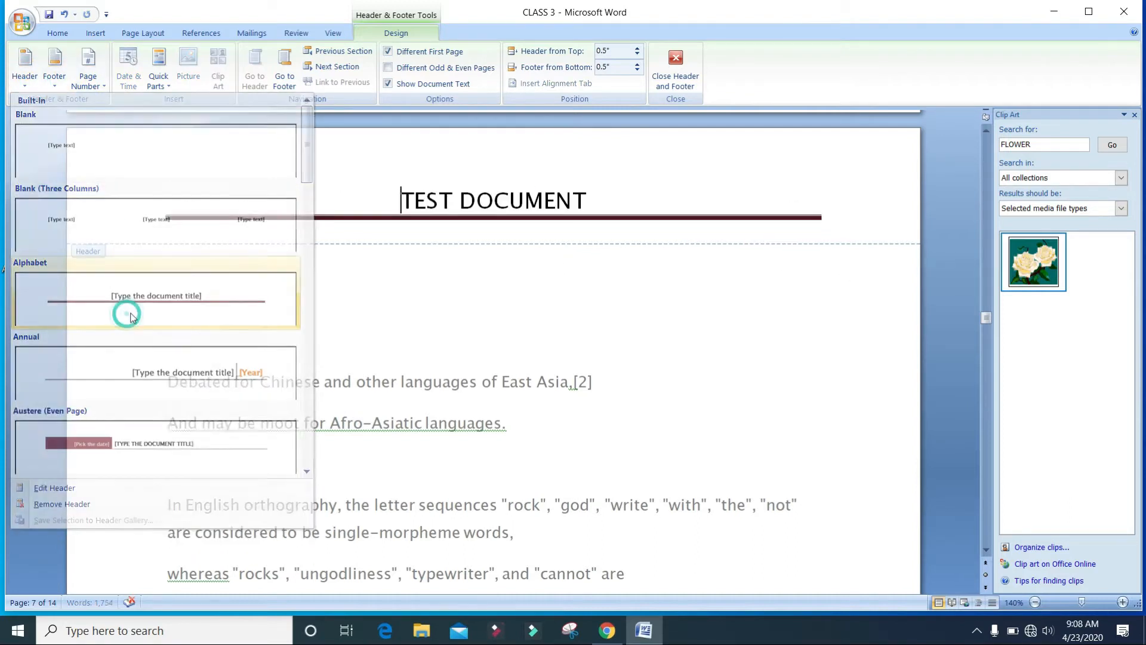
left_click(24, 66)
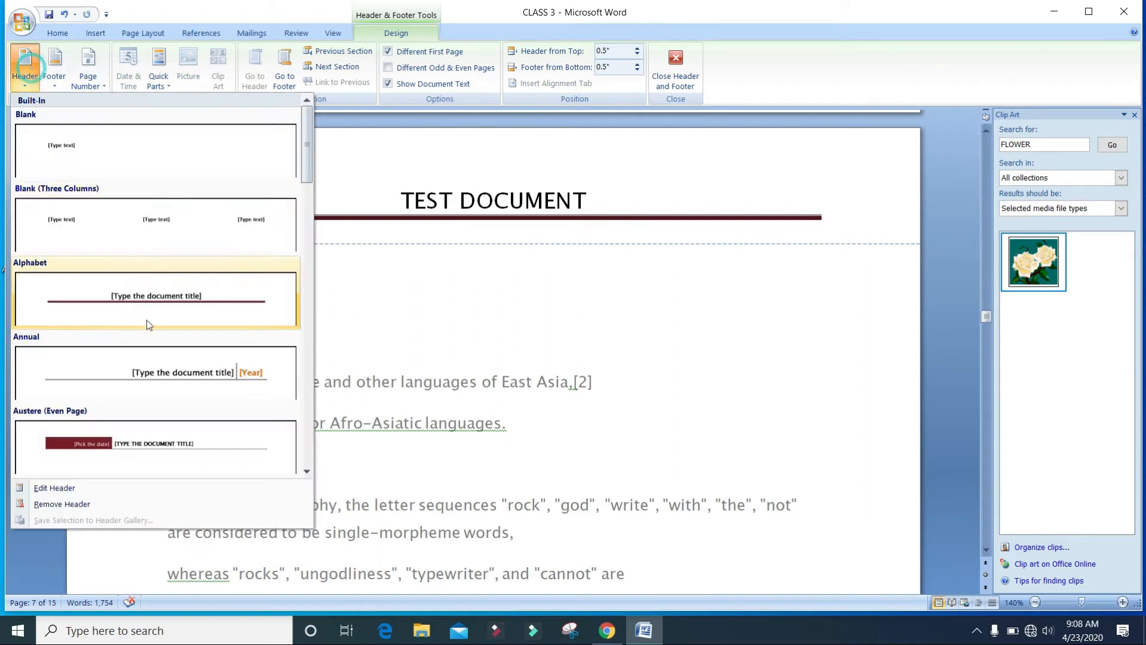
left_click(170, 386)
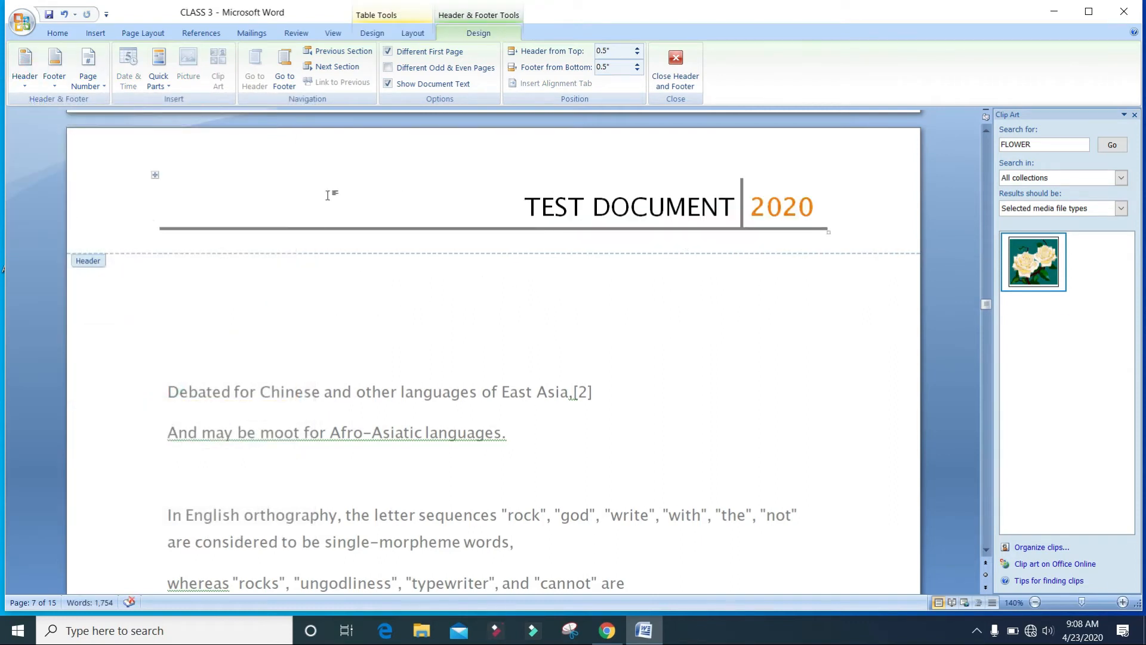
Apply a header design with a red page-number box beside the TEST DOCUMENT title.
left_click(17, 72)
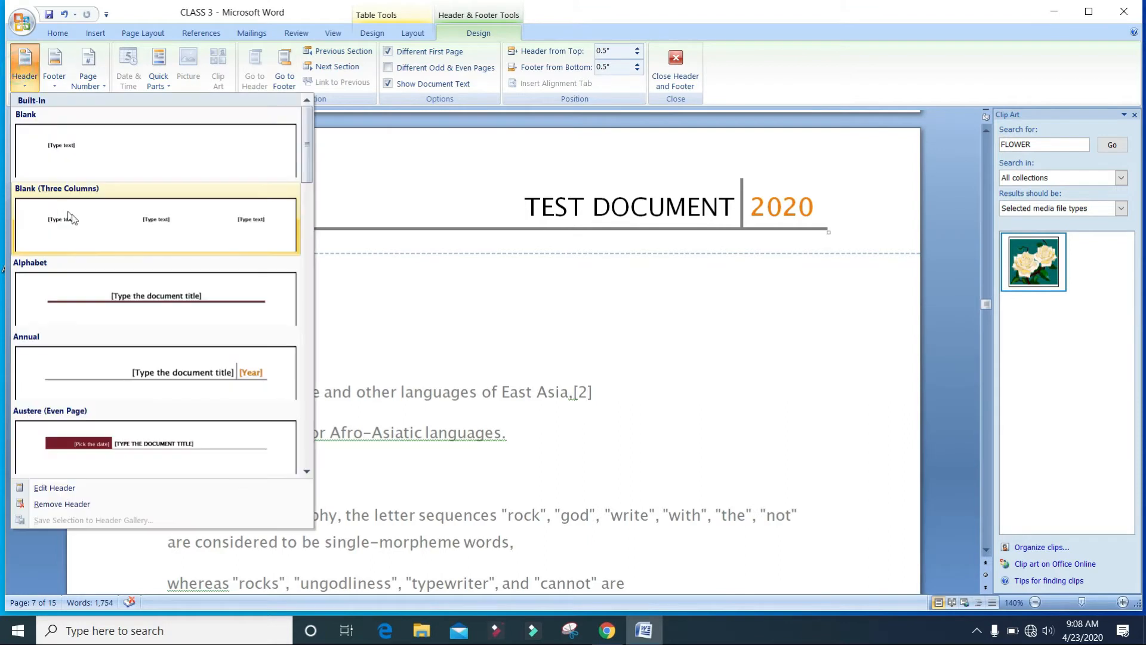
scroll(78, 206, "down", 10)
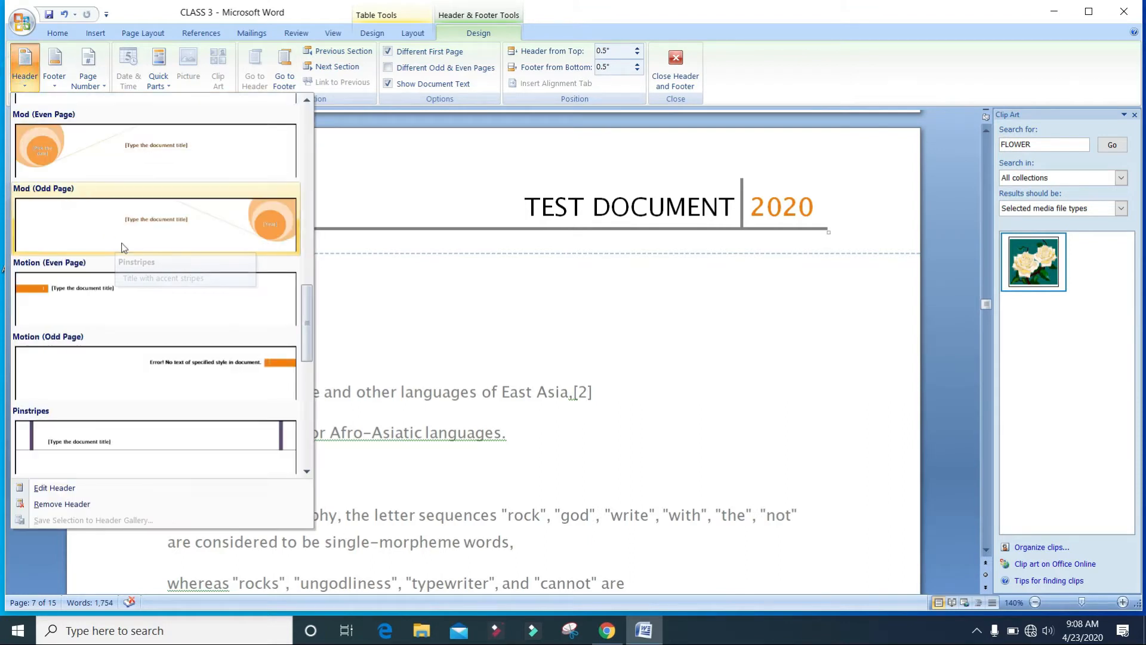
scroll(122, 239, "down", 3)
left_click(134, 284)
left_click(356, 215)
left_click(420, 212)
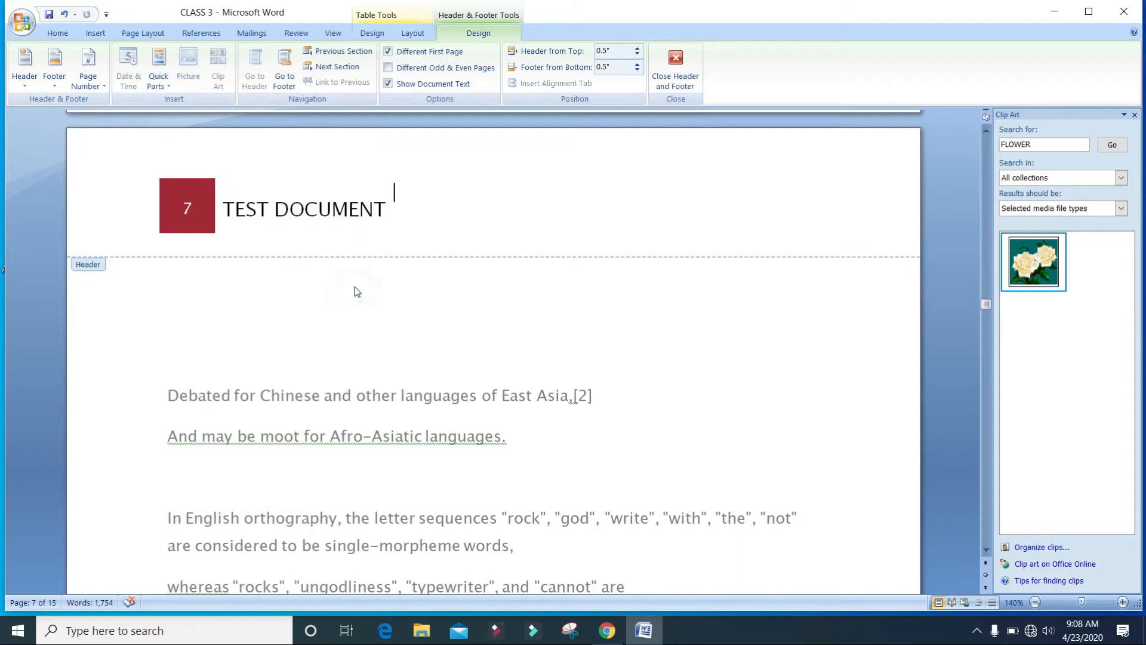
Insert a blank footer, enter DOC as its text, and return to the document body.
left_click(59, 82)
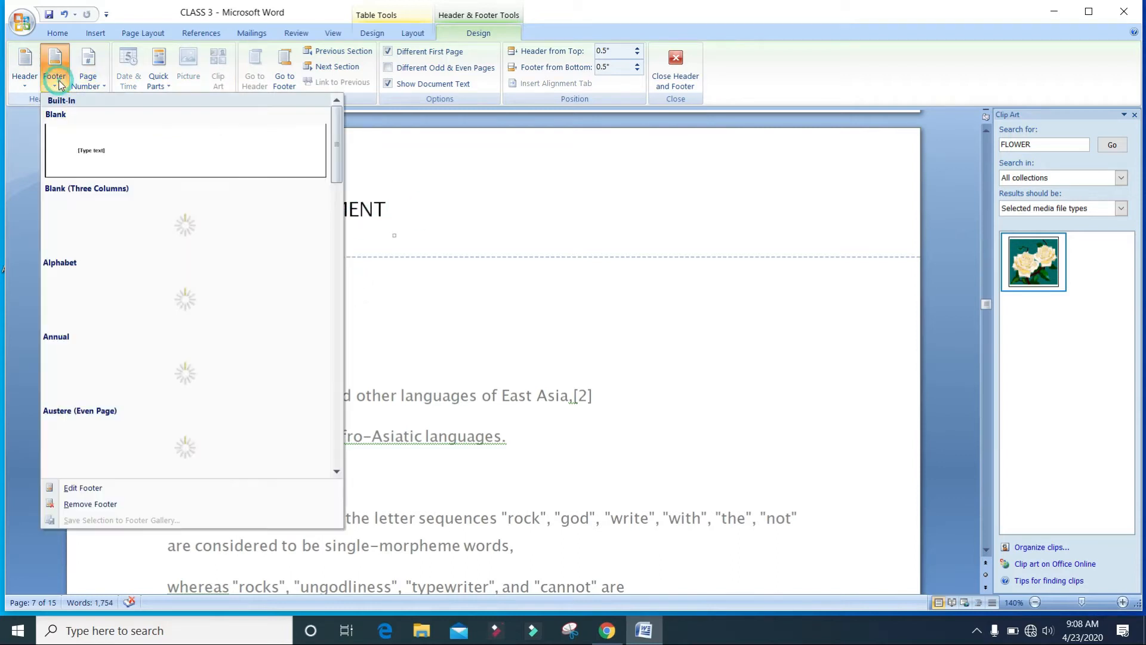
left_click(137, 157)
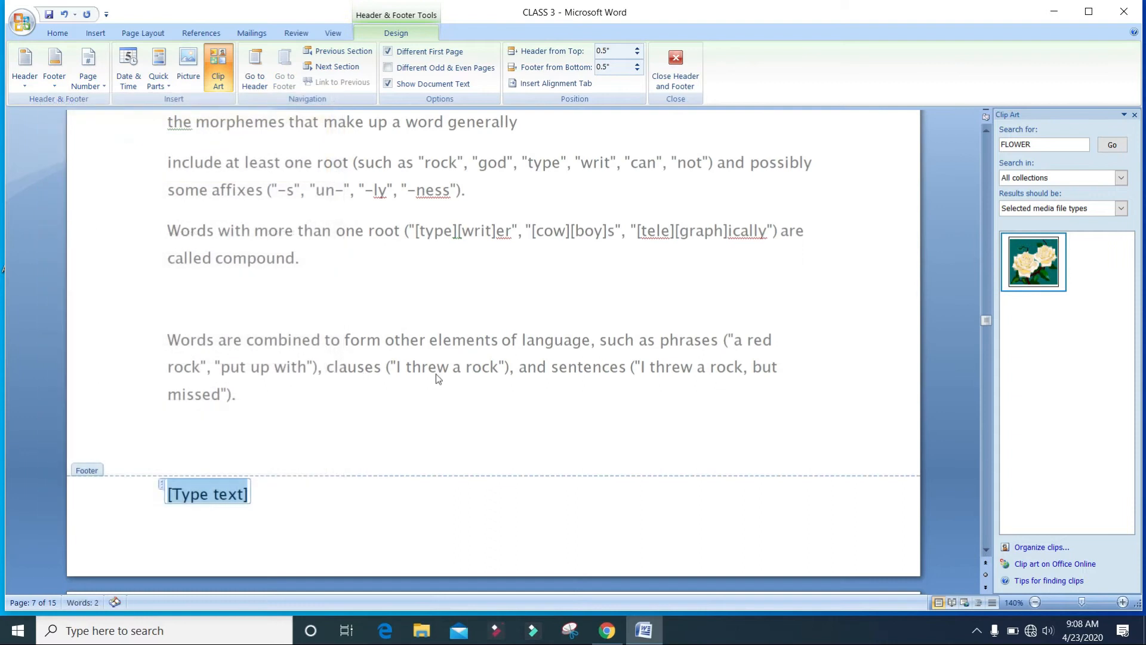
scroll(436, 374, "down", 3)
type("P")
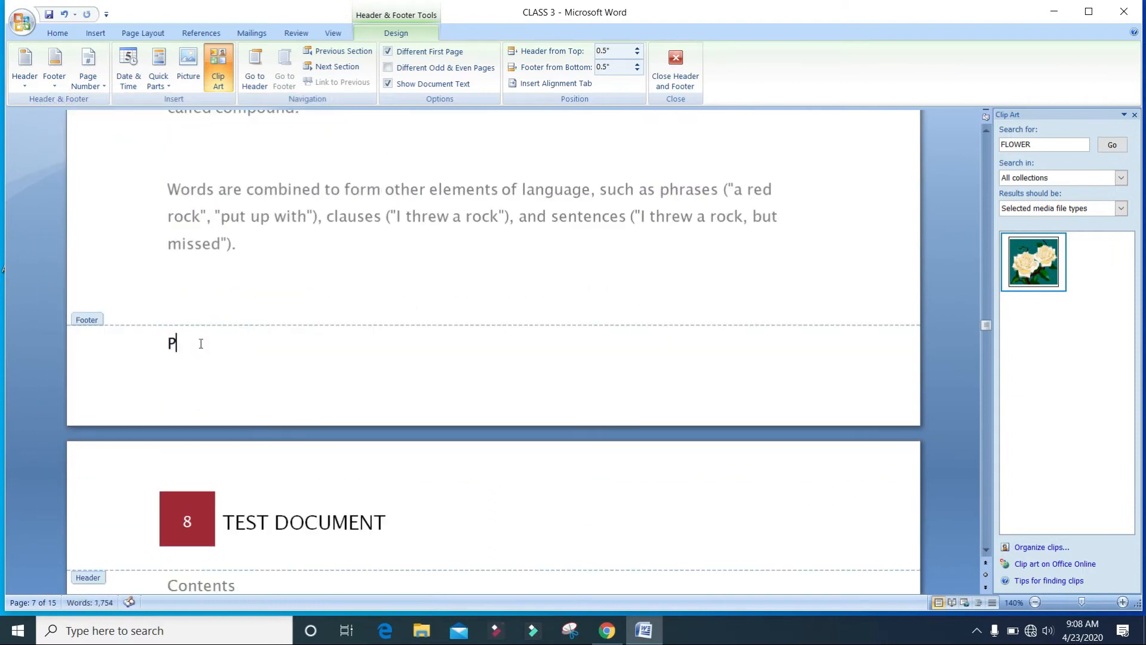
key("BackSpace")
key("BackSpace")
type("DI")
key("BackSpace")
double_click(246, 225)
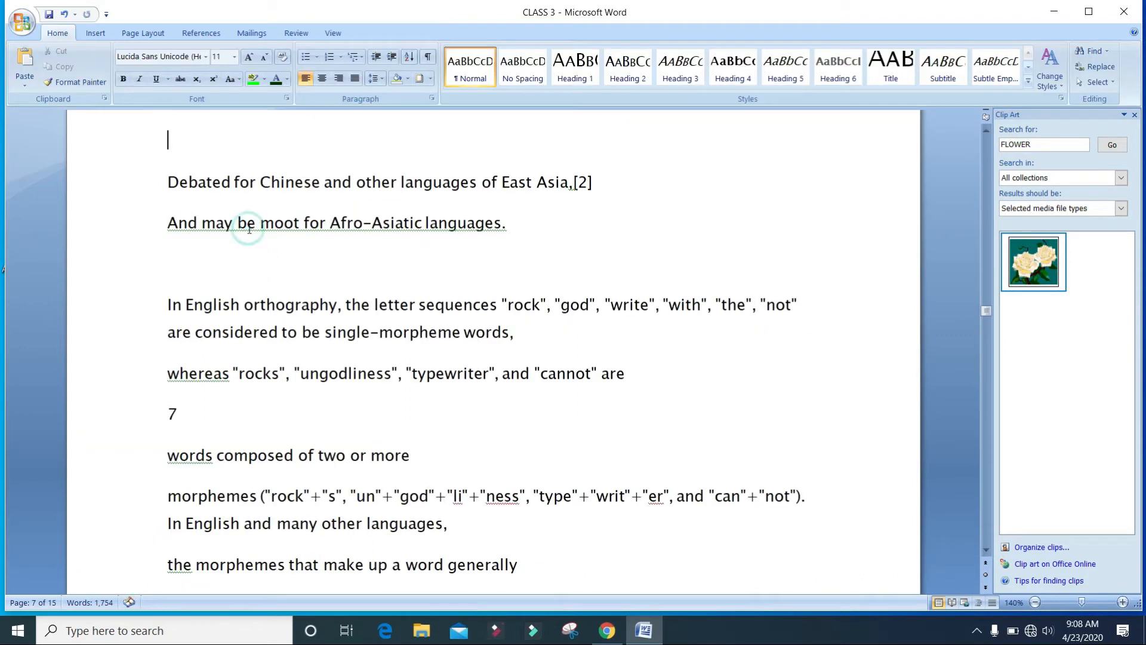
Reopen the footer, insert a Plain Number 2 bottom-of-page number, then try the Alphabet footer design.
scroll(252, 277, "down", 3)
left_click(218, 338)
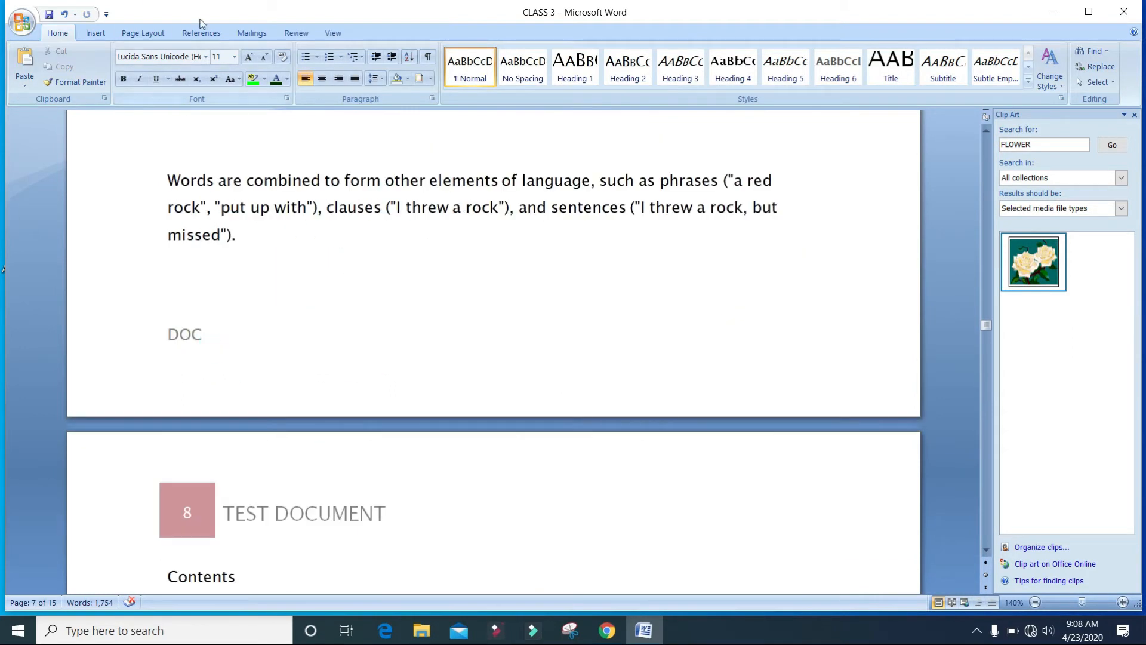
double_click(177, 355)
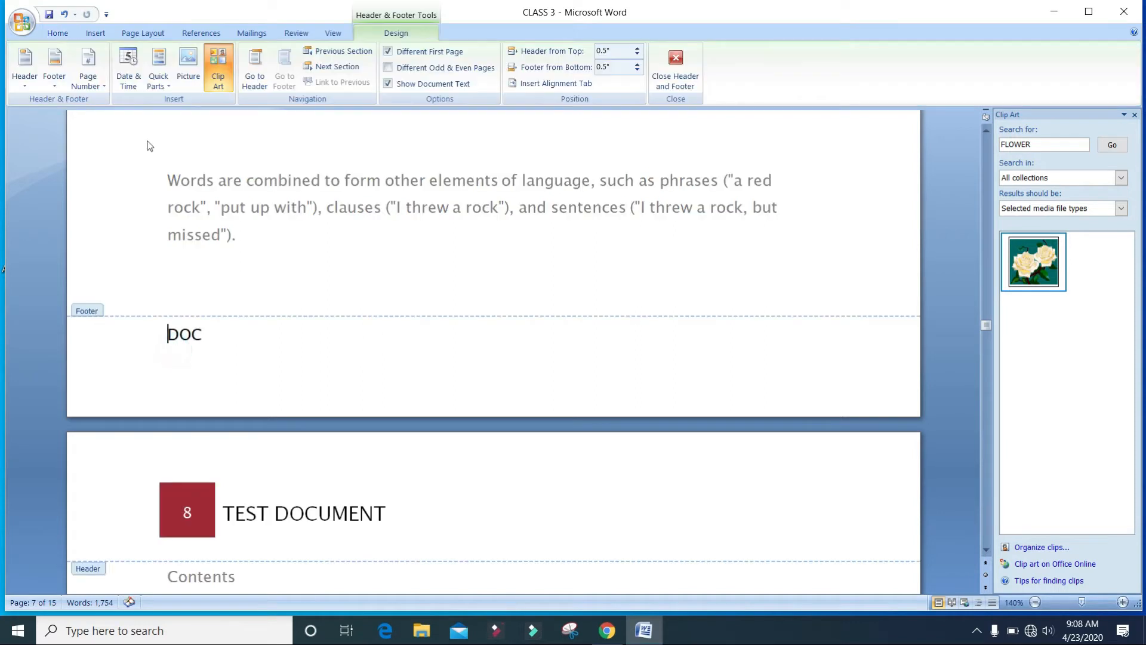
left_click(91, 78)
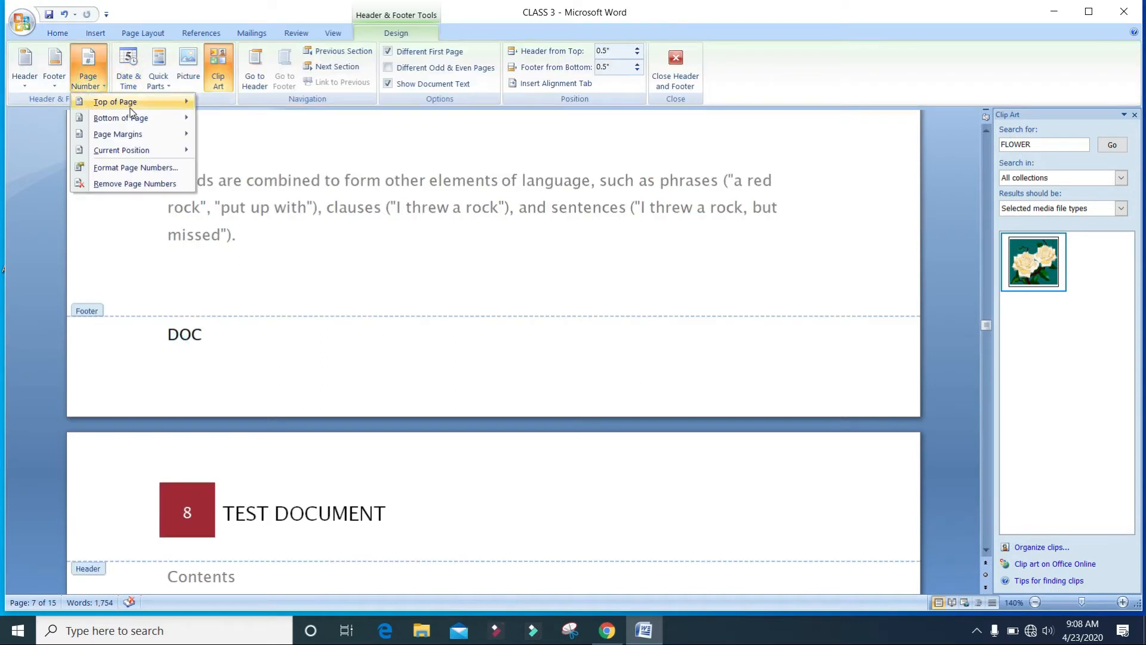
mouse_move(139, 131)
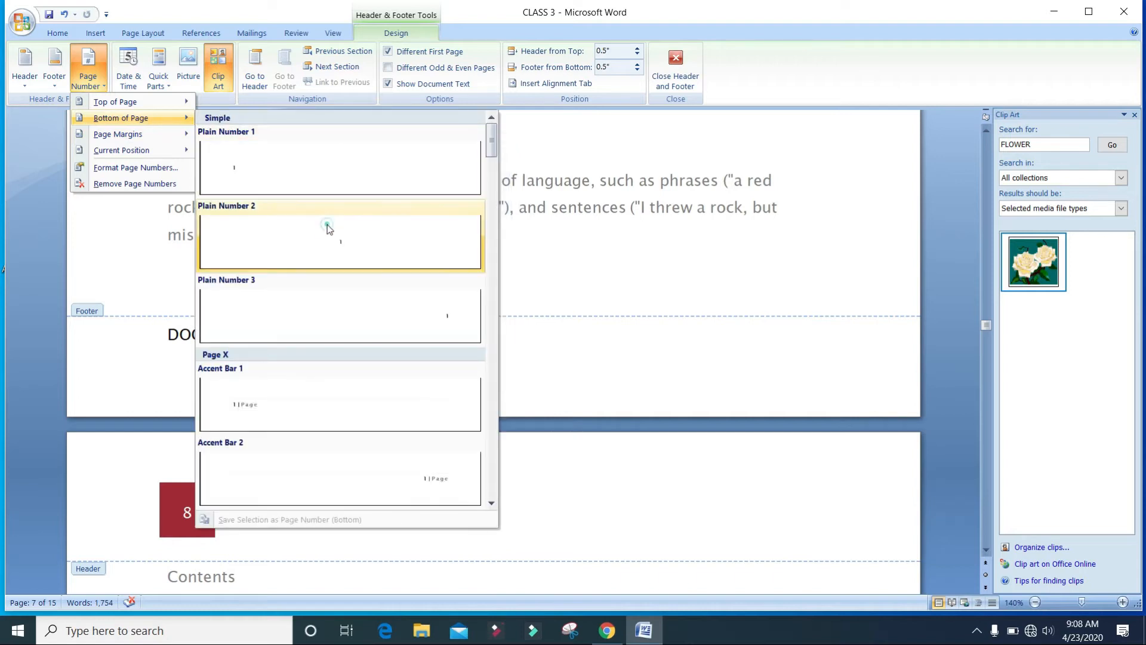
left_click(327, 225)
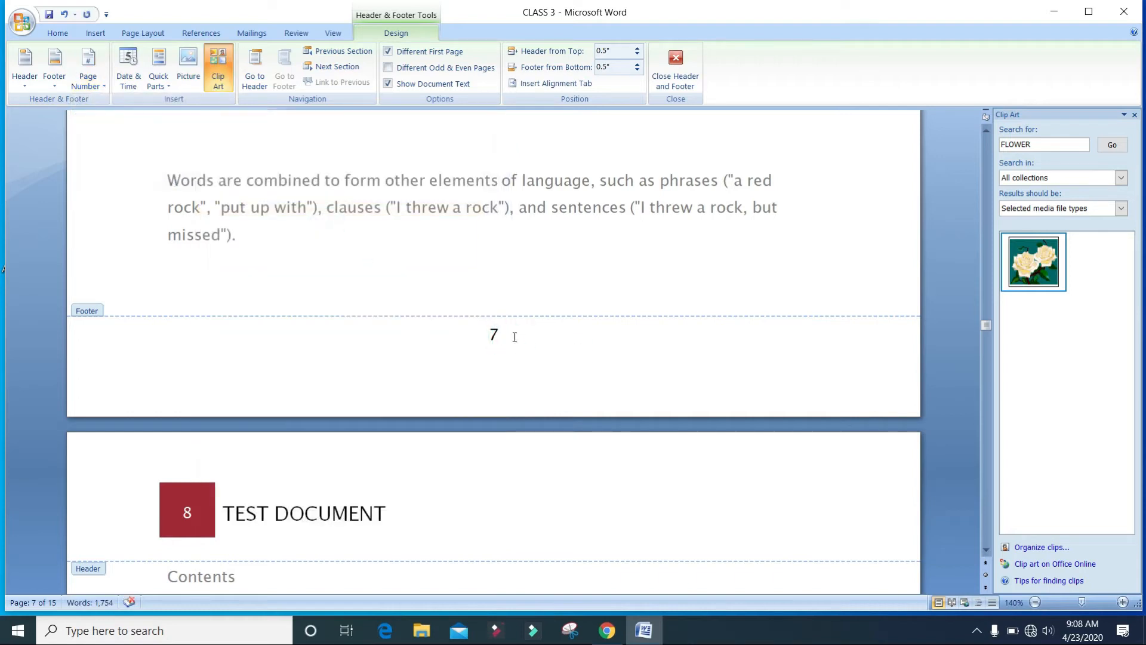
left_click(53, 65)
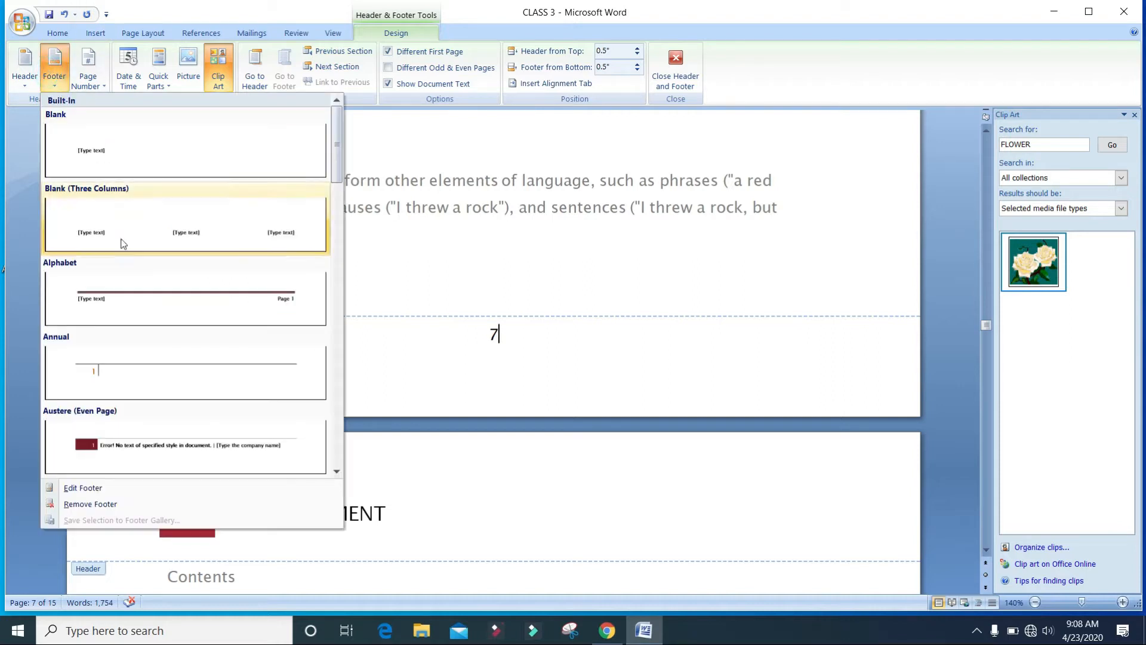
left_click(168, 292)
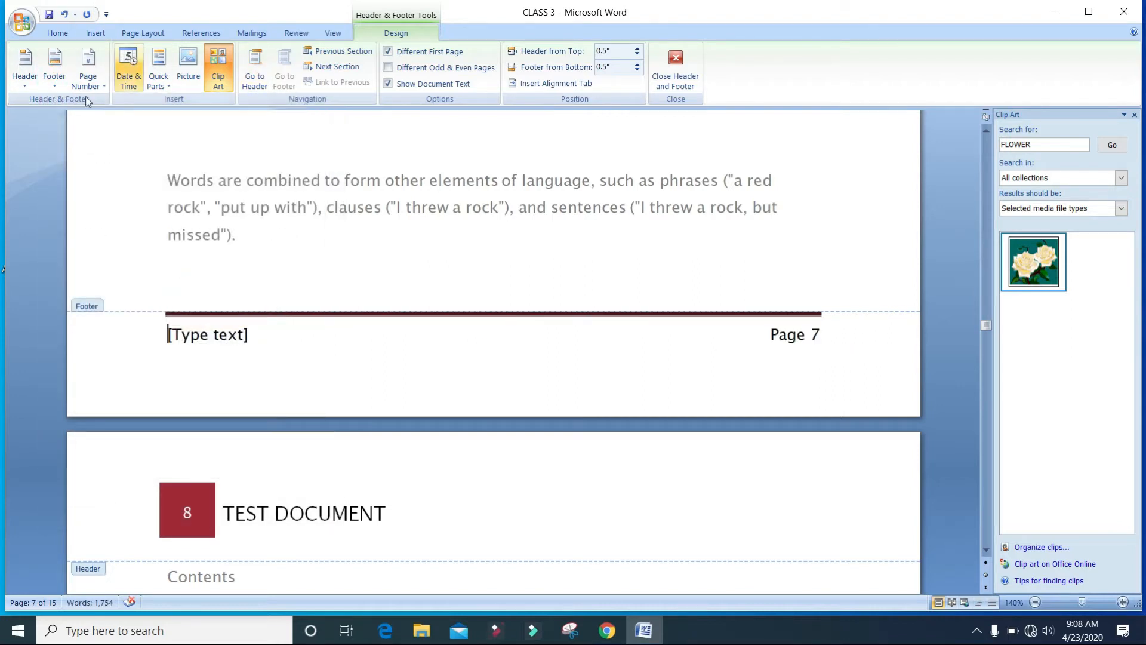
Apply the Puzzle (Even Page) footer design and return to the document body.
left_click(55, 77)
scroll(227, 293, "down", 5)
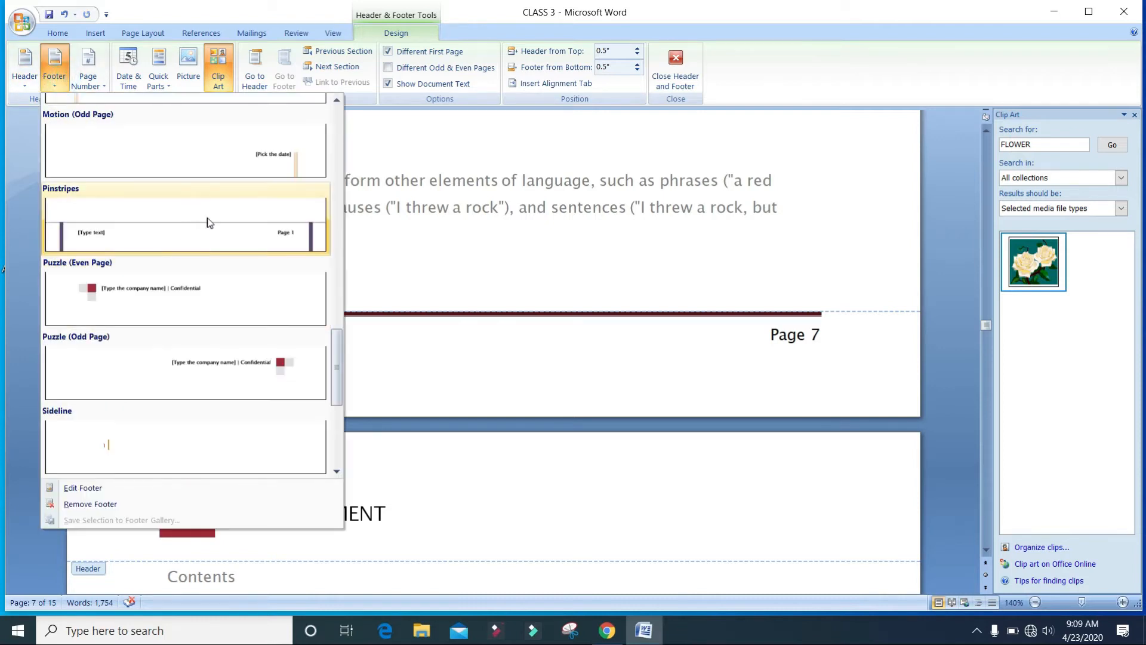
left_click(184, 289)
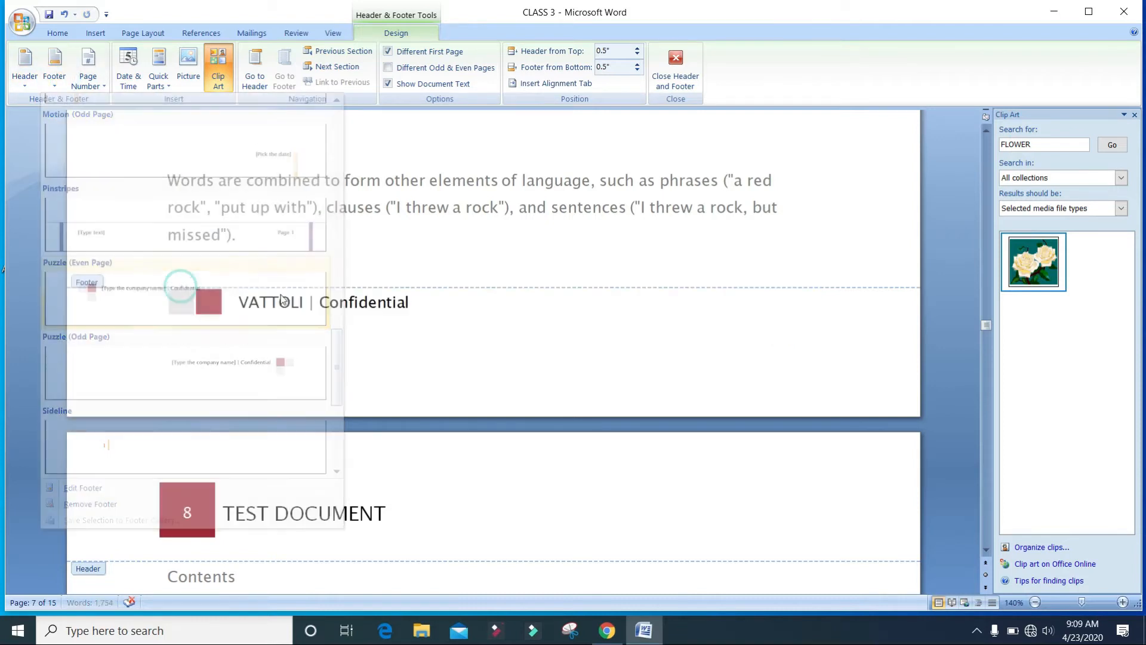
scroll(480, 340, "down", 3)
double_click(479, 339)
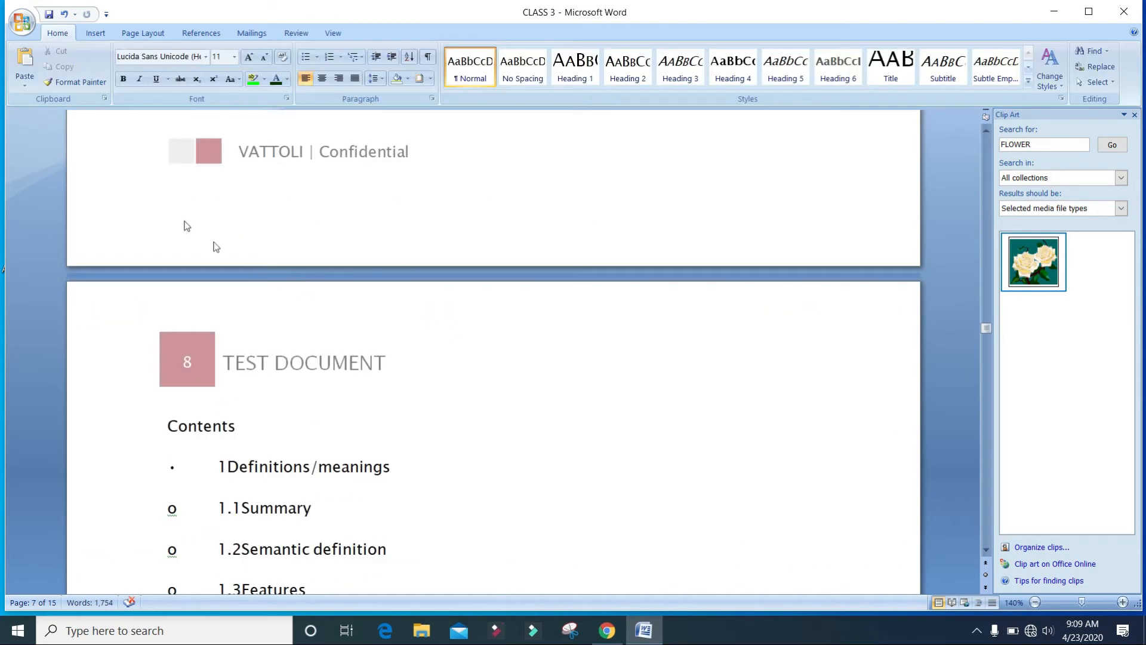
Insert a built-in pull-quote text box next to the Contents list on page 8.
left_click(95, 34)
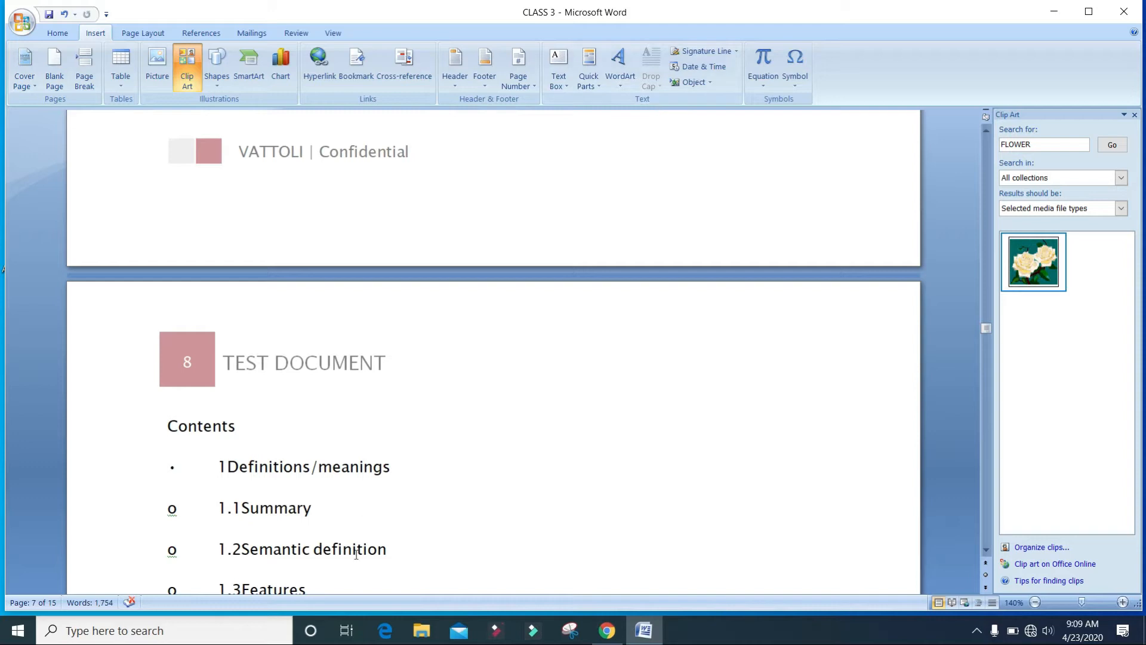
scroll(521, 422, "down", 3)
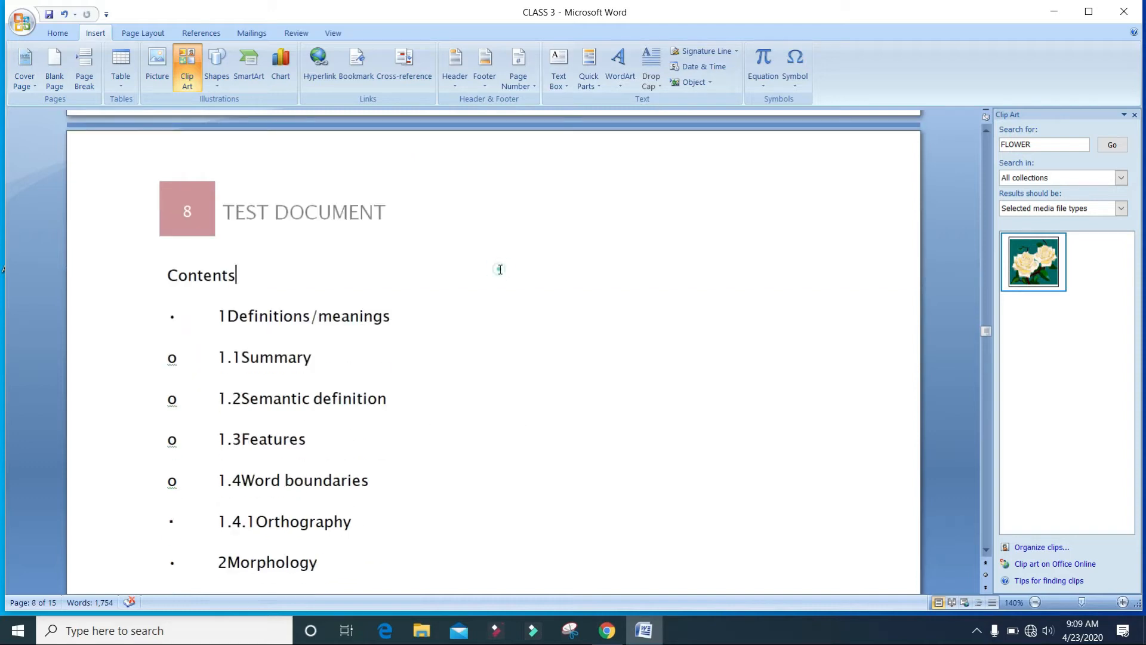
left_click(445, 325)
left_click(442, 365)
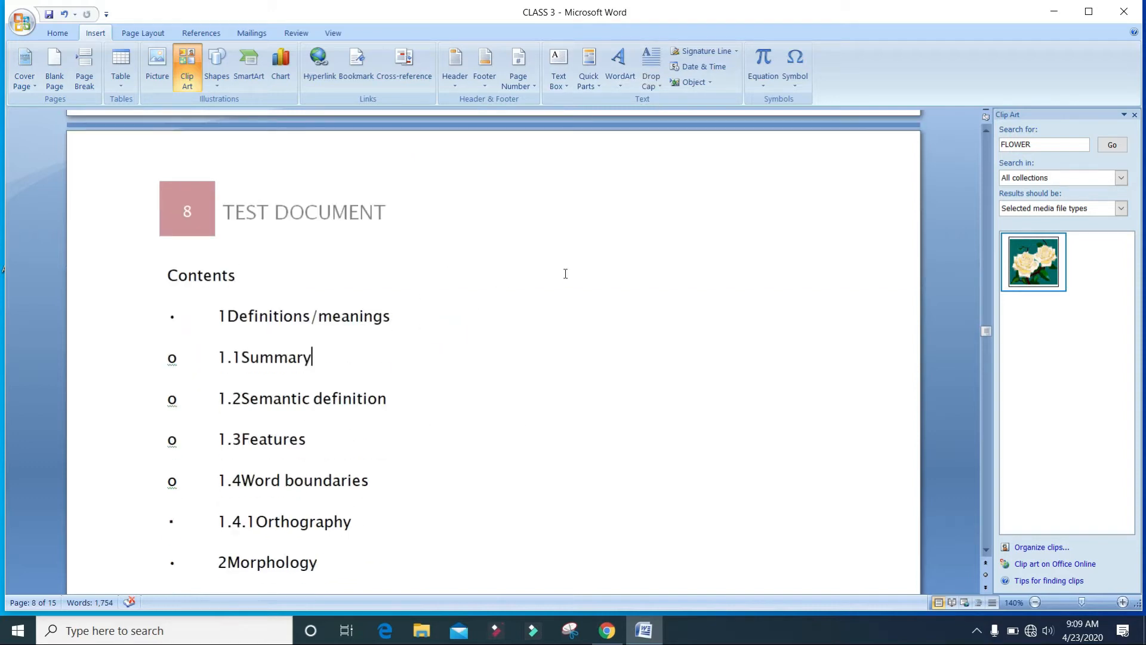
left_click(561, 76)
left_click(588, 127)
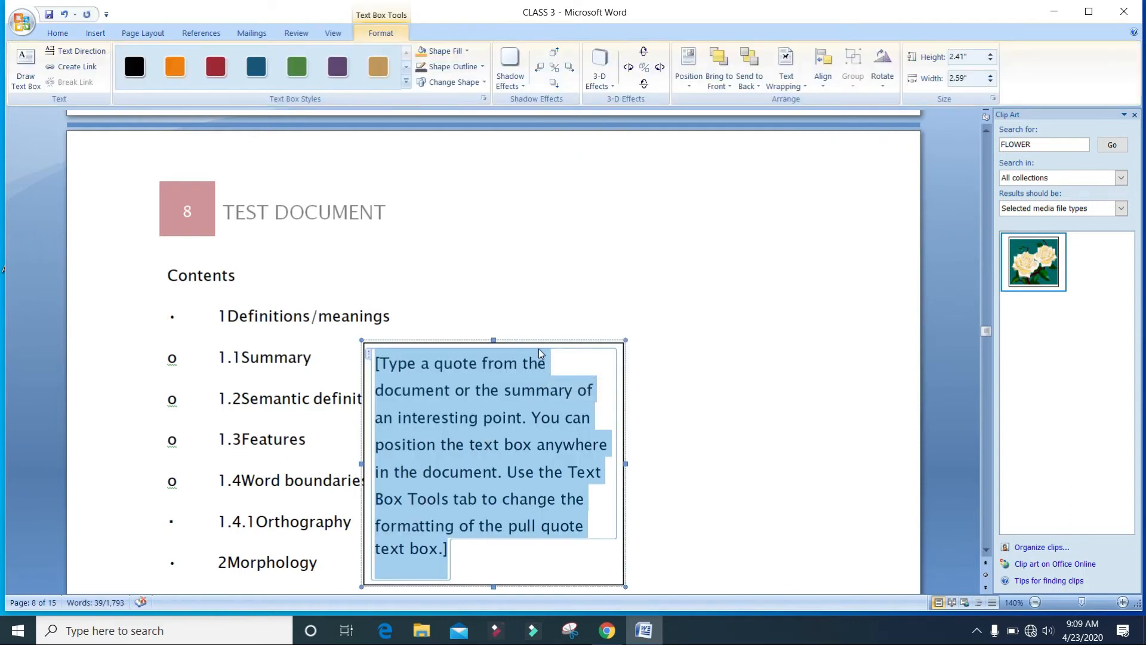
Move the text box up level with the TEST DOCUMENT header and replace its placeholder text with NOTE.
left_click_drag(541, 343, 705, 213)
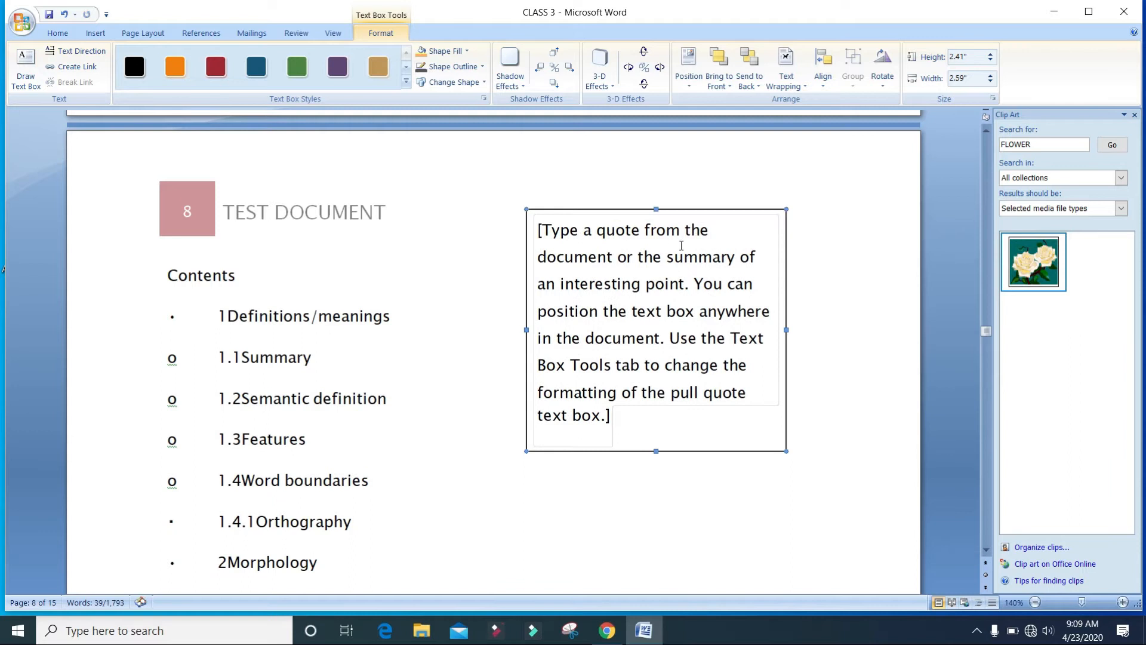
left_click(633, 420)
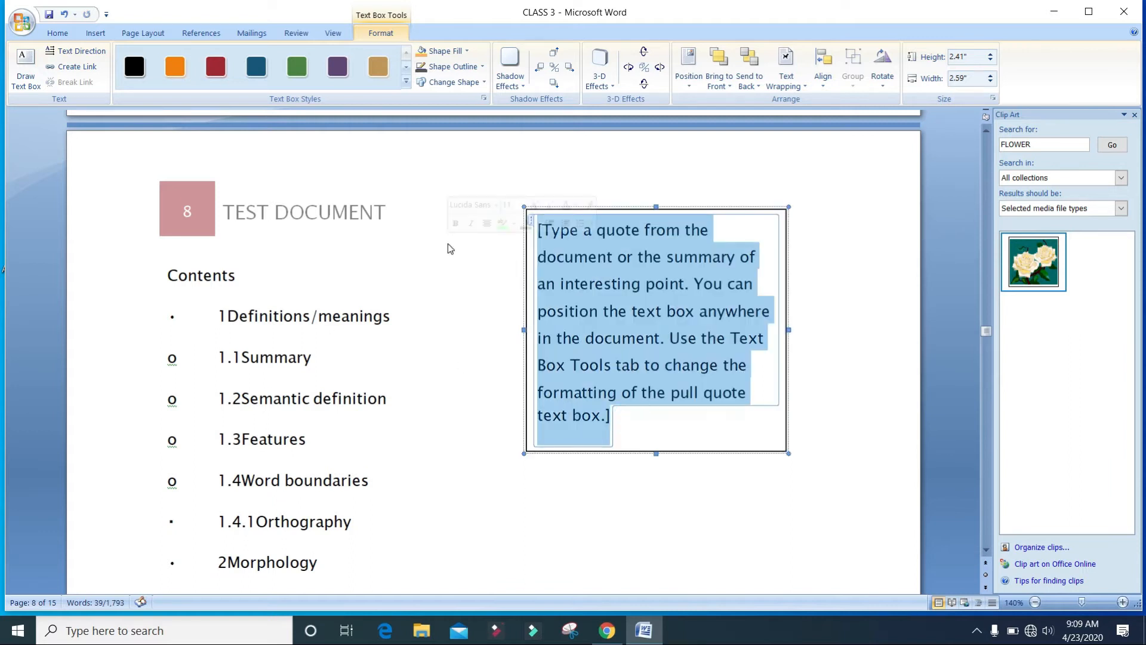
type("NOTE")
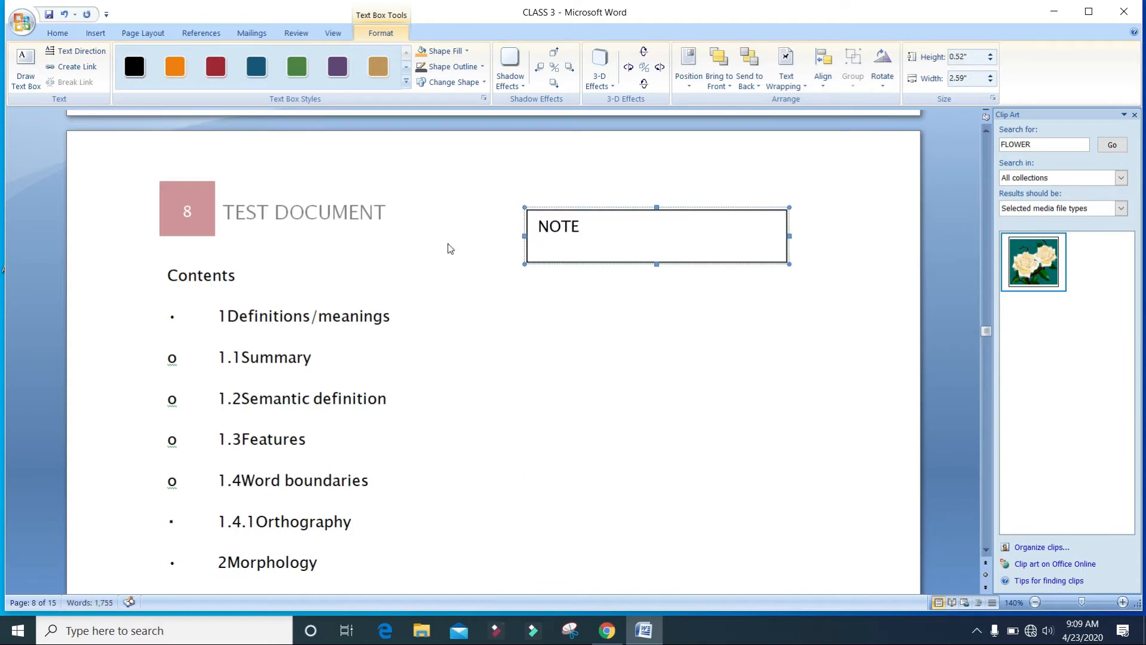
type(": HGFDHG")
Complete the note box text so it reads NOTE: HGFDHGC.
left_click(534, 417)
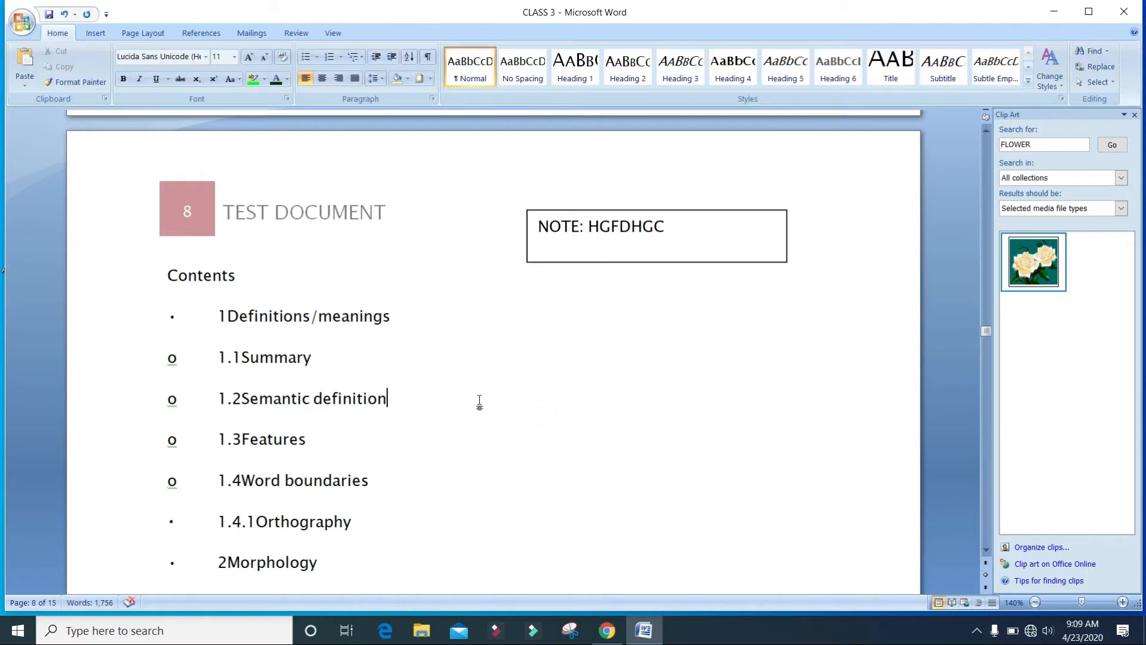
scroll(484, 402, "down", 3)
scroll(499, 264, "up", 5)
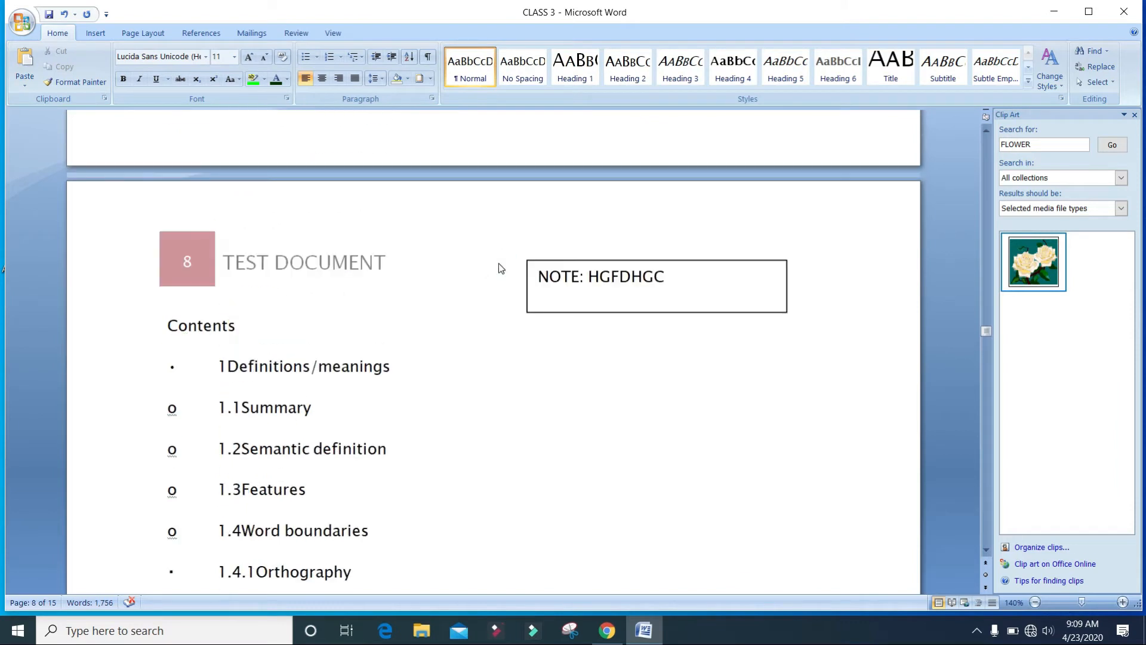
left_click(644, 272)
left_click(562, 426)
left_click(427, 468)
left_click(424, 490)
scroll(482, 514, "down", 2)
scroll(438, 412, "up", 5)
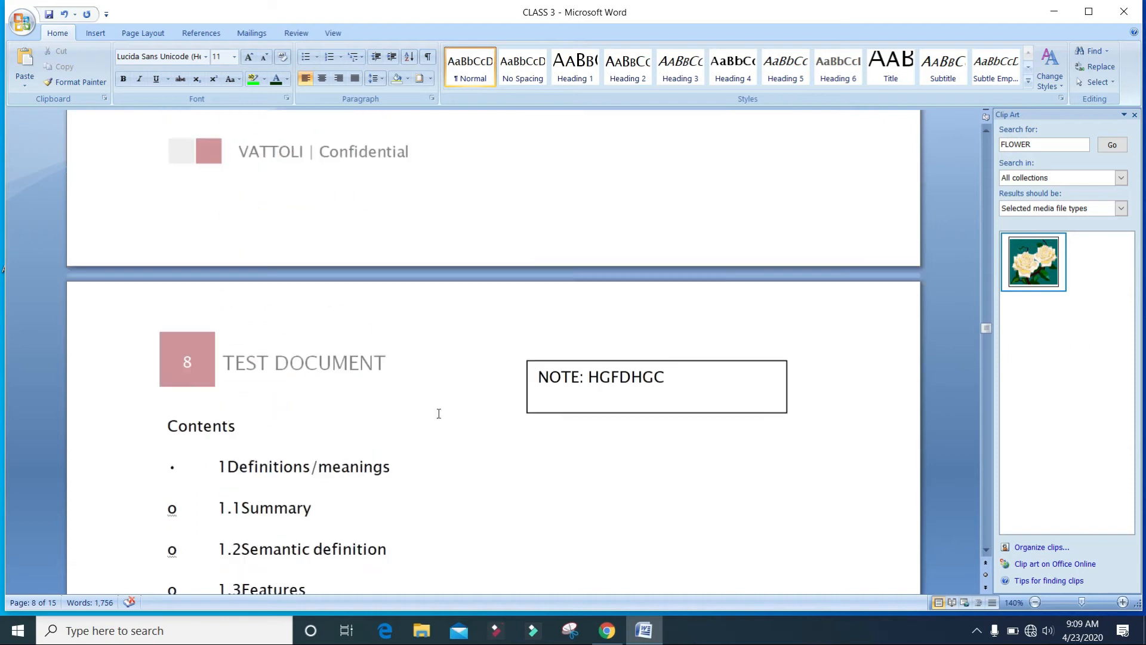
scroll(576, 311, "down", 1)
Try applying the black text box style to the note box.
left_click(619, 367)
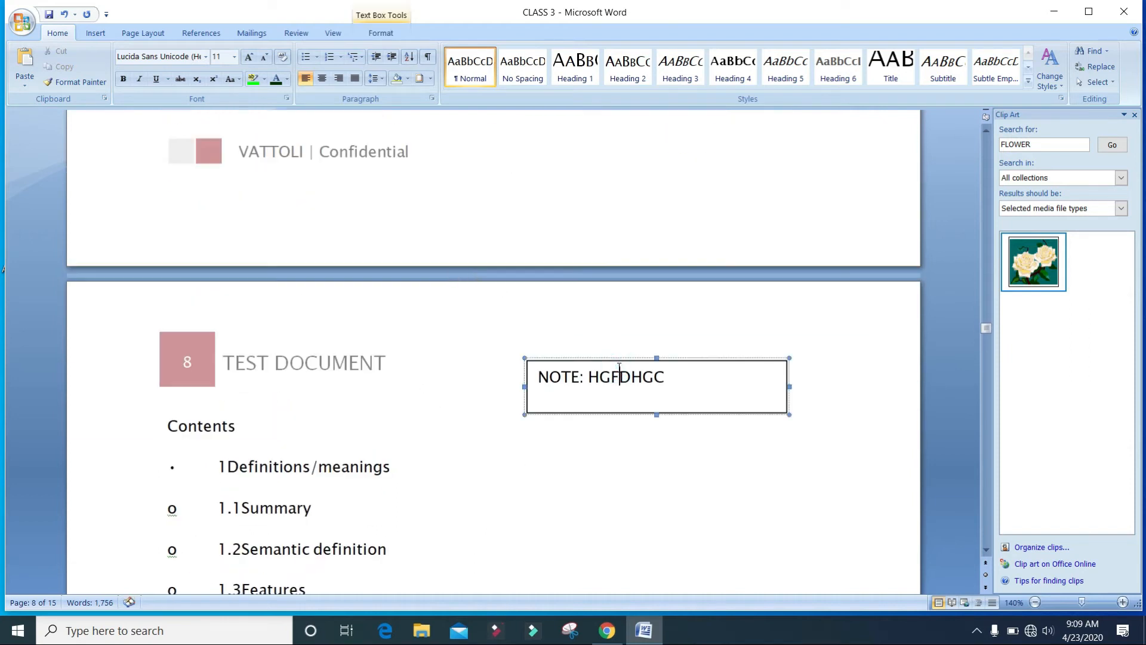
left_click(96, 33)
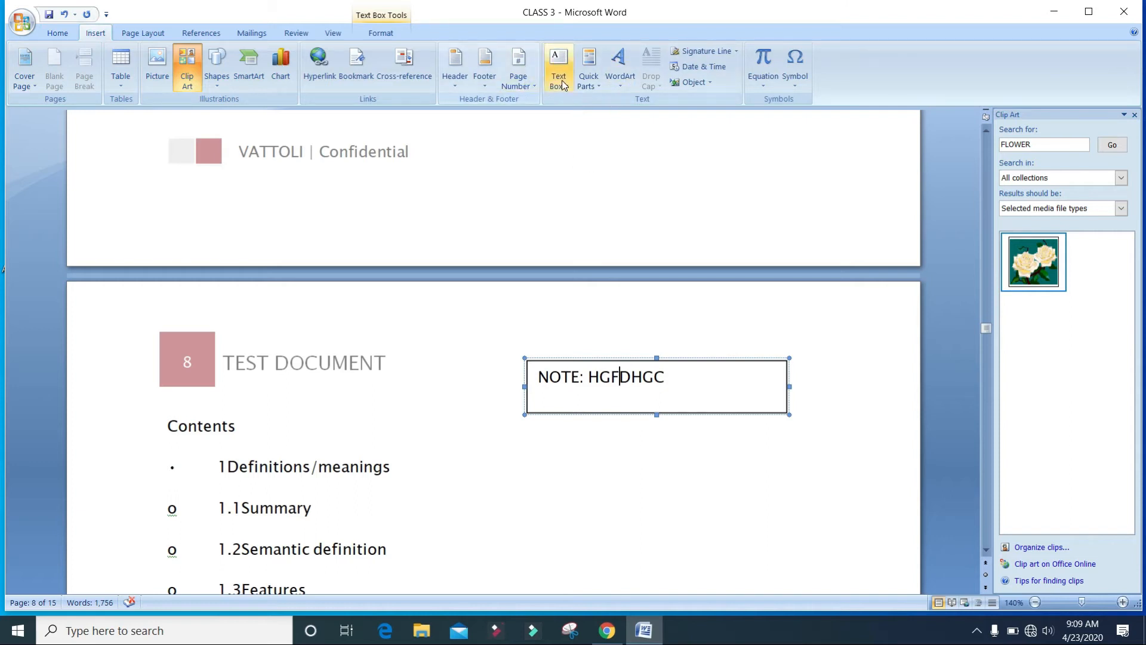
left_click(607, 465)
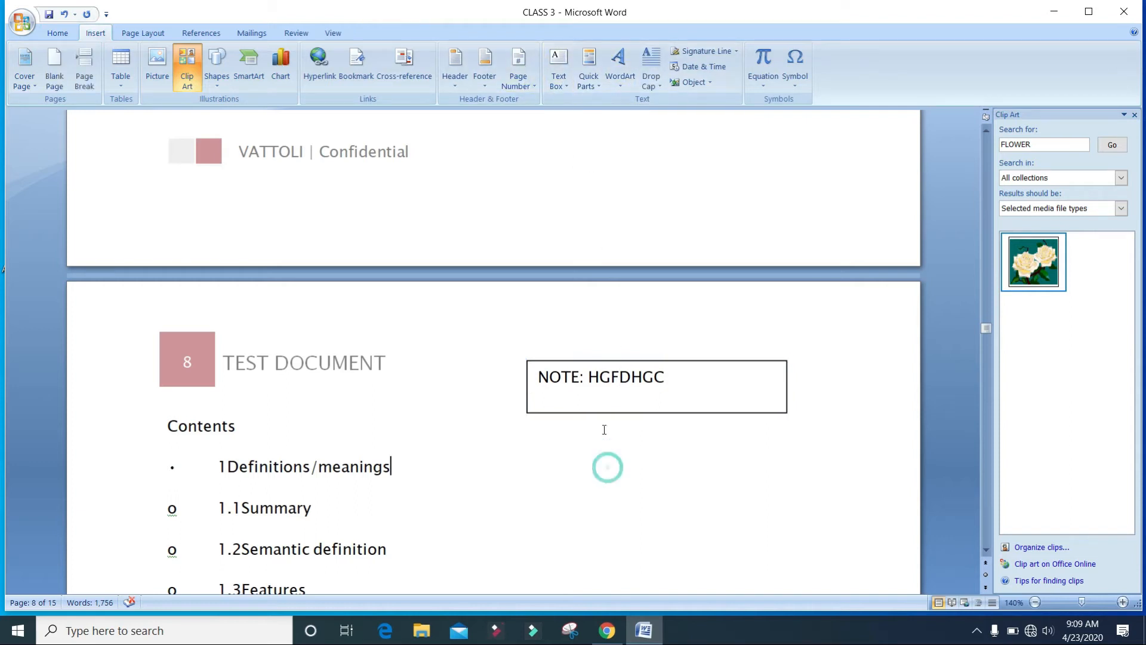
left_click(645, 362)
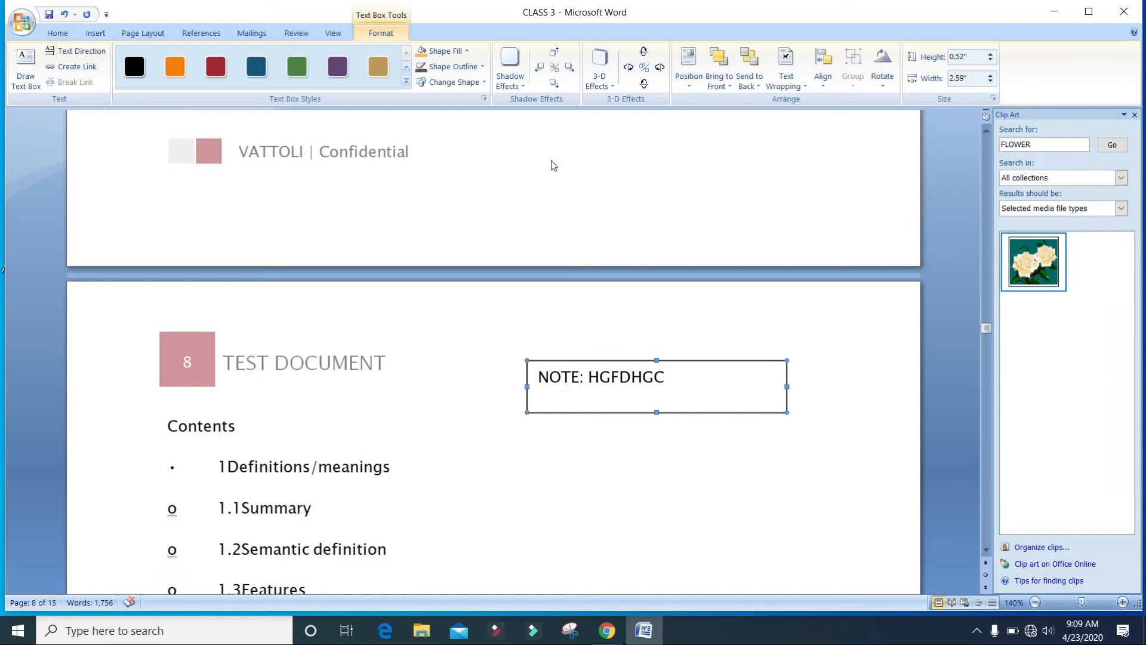
left_click(464, 52)
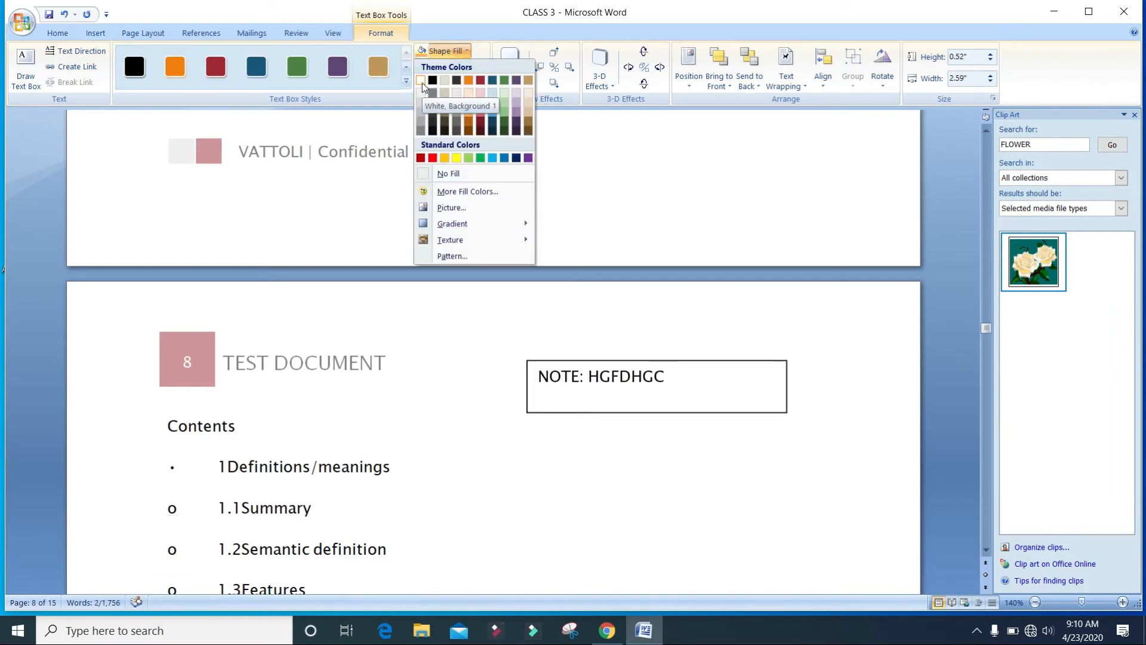
left_click(422, 82)
left_click(422, 82)
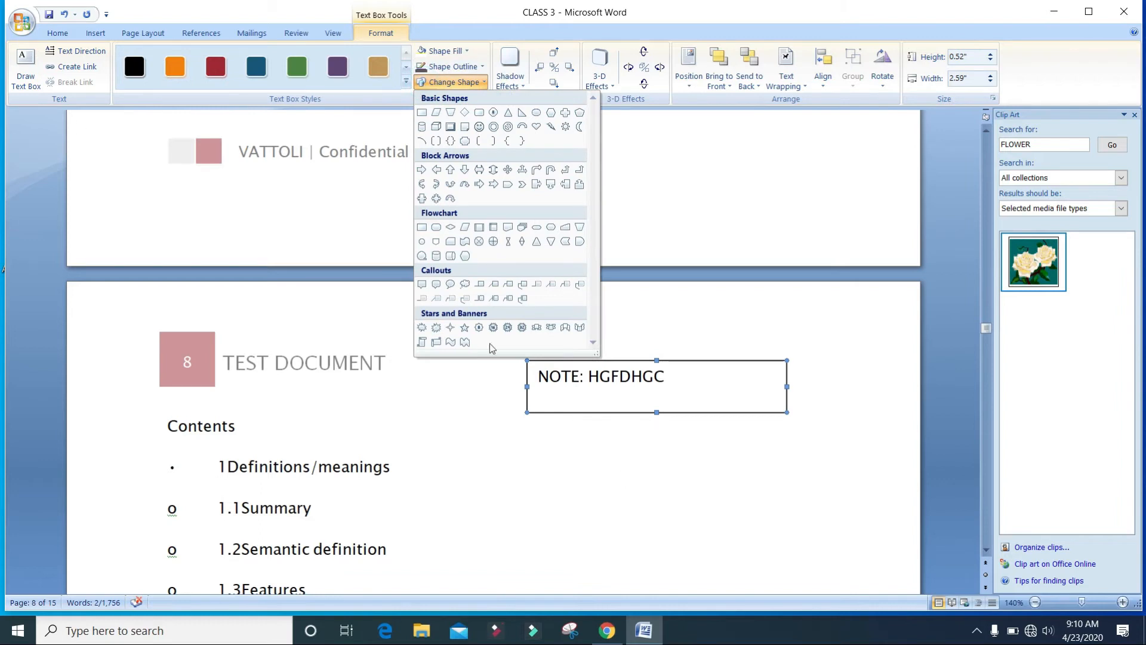
left_click(133, 67)
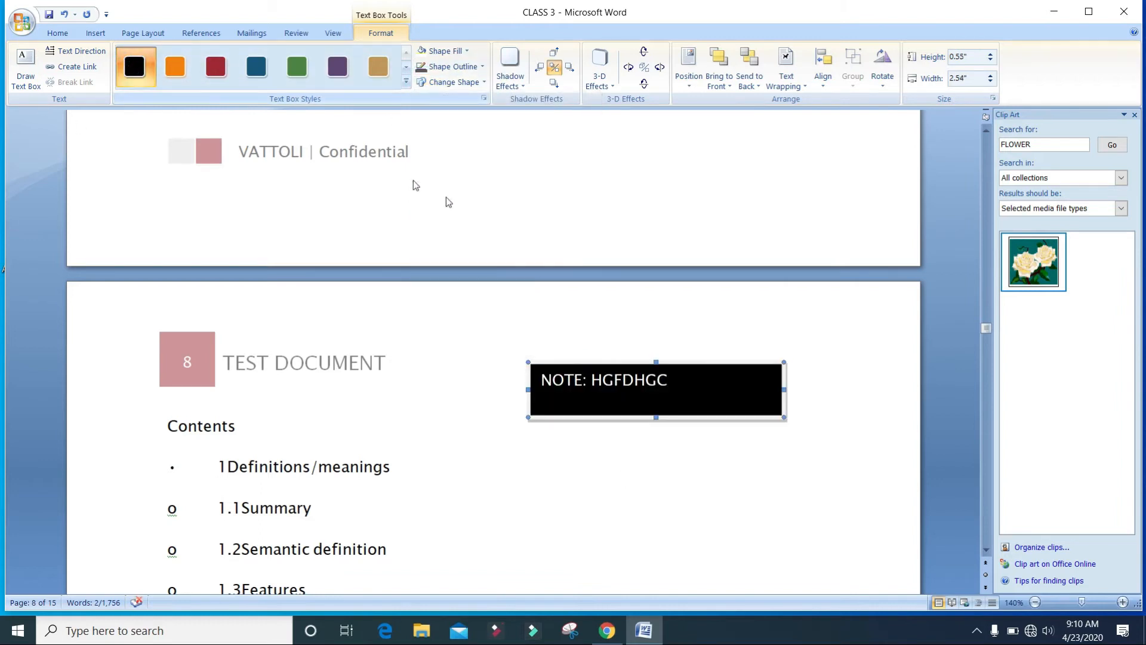
double_click(597, 379)
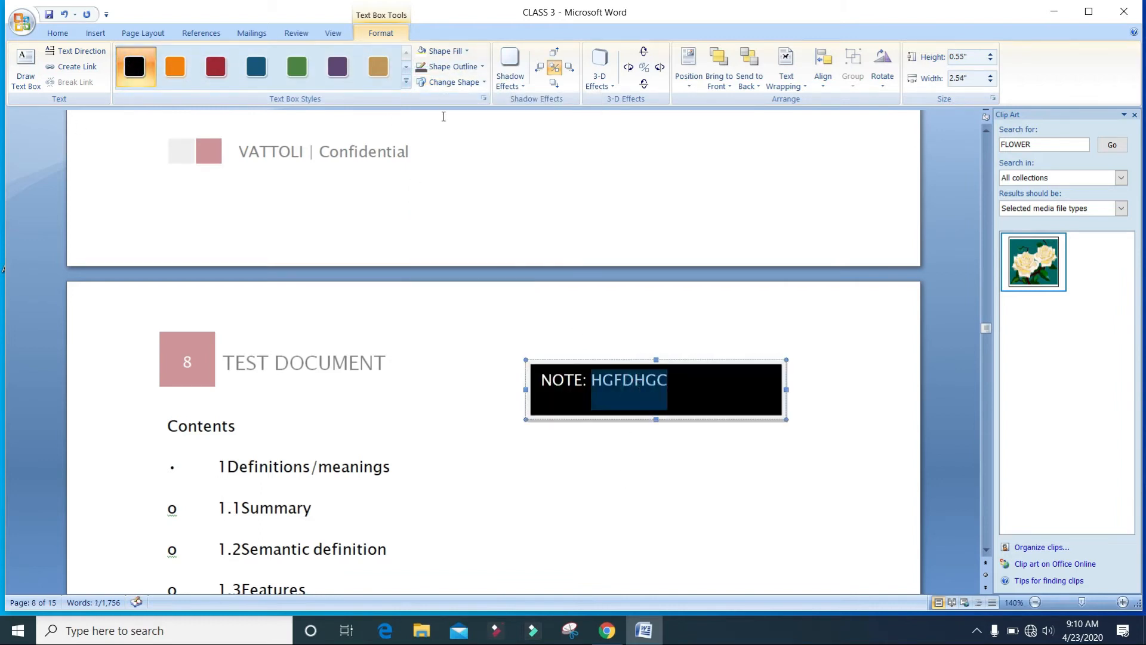
left_click(453, 66)
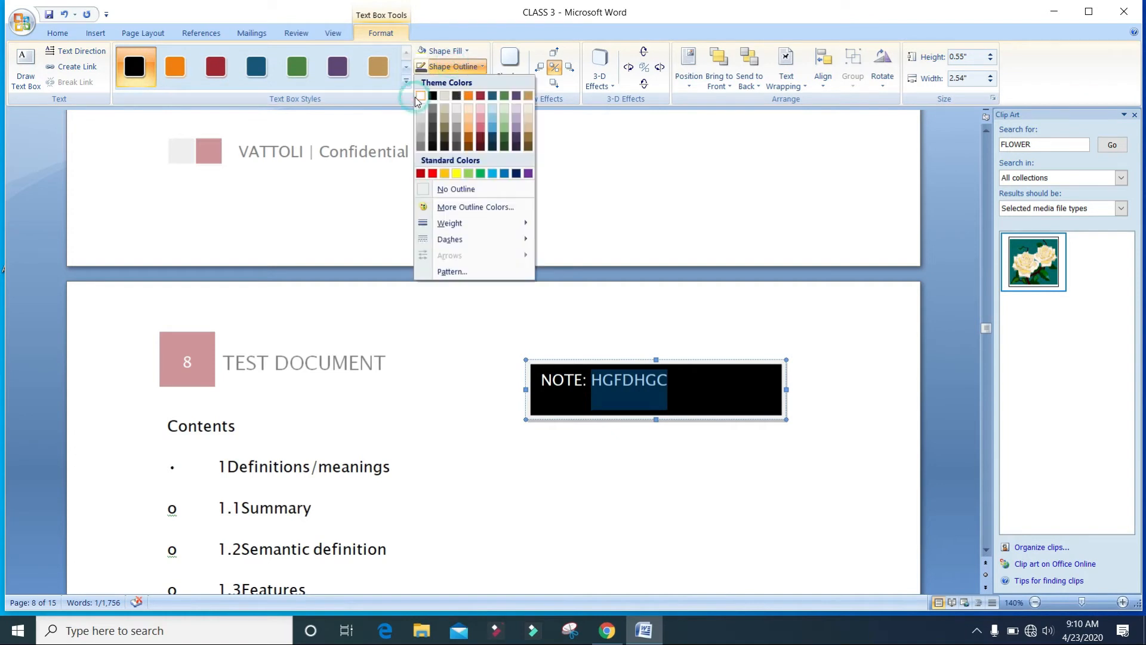
left_click(702, 361)
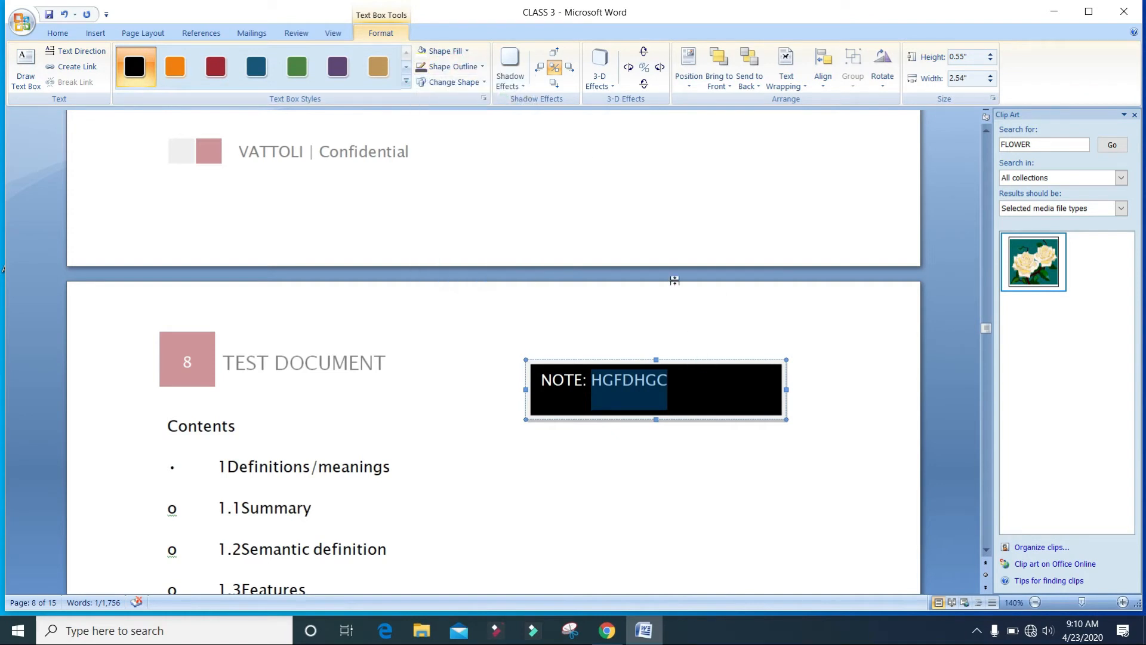
left_click(670, 440)
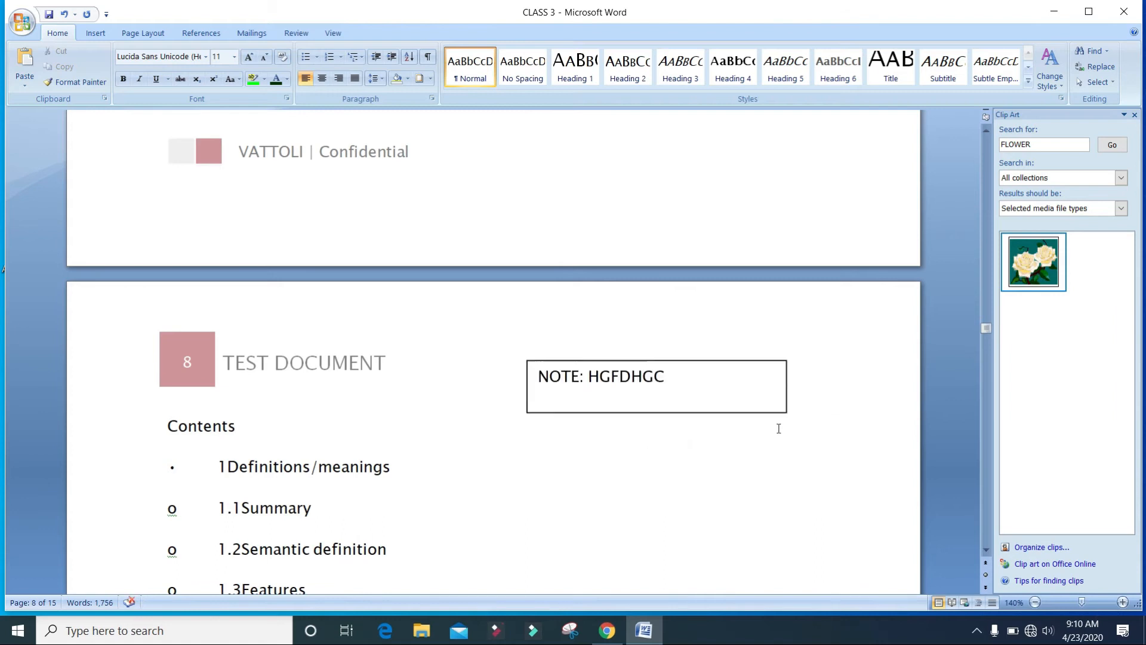
Set the note box's outline colour to white so its border disappears.
left_click(646, 360)
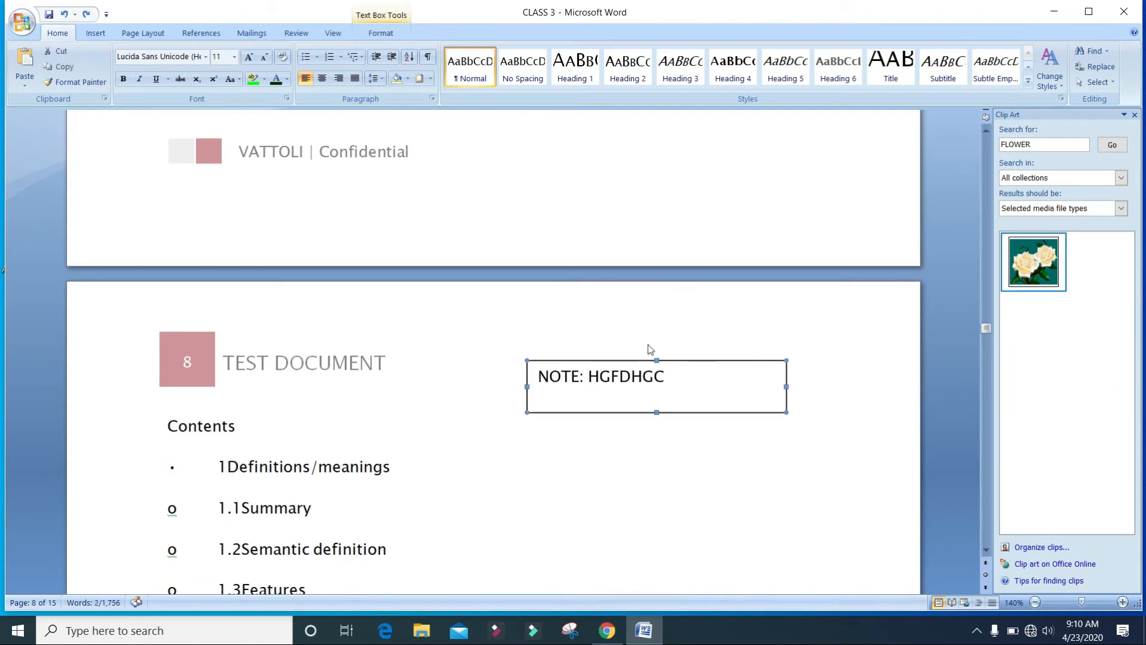
double_click(574, 364)
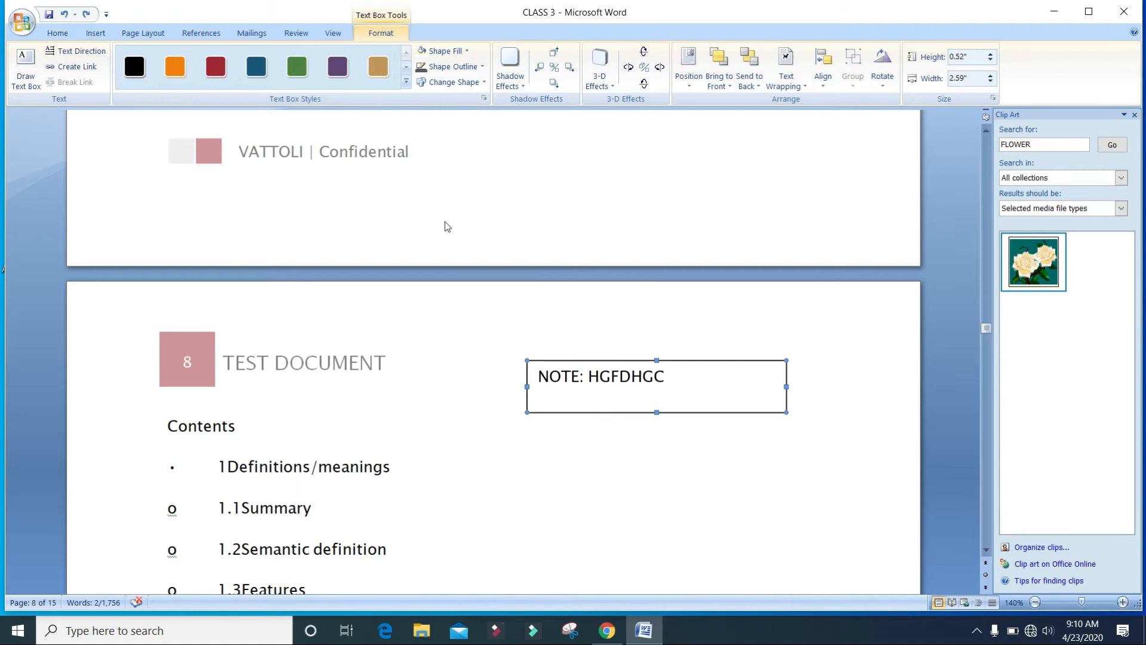
left_click(482, 66)
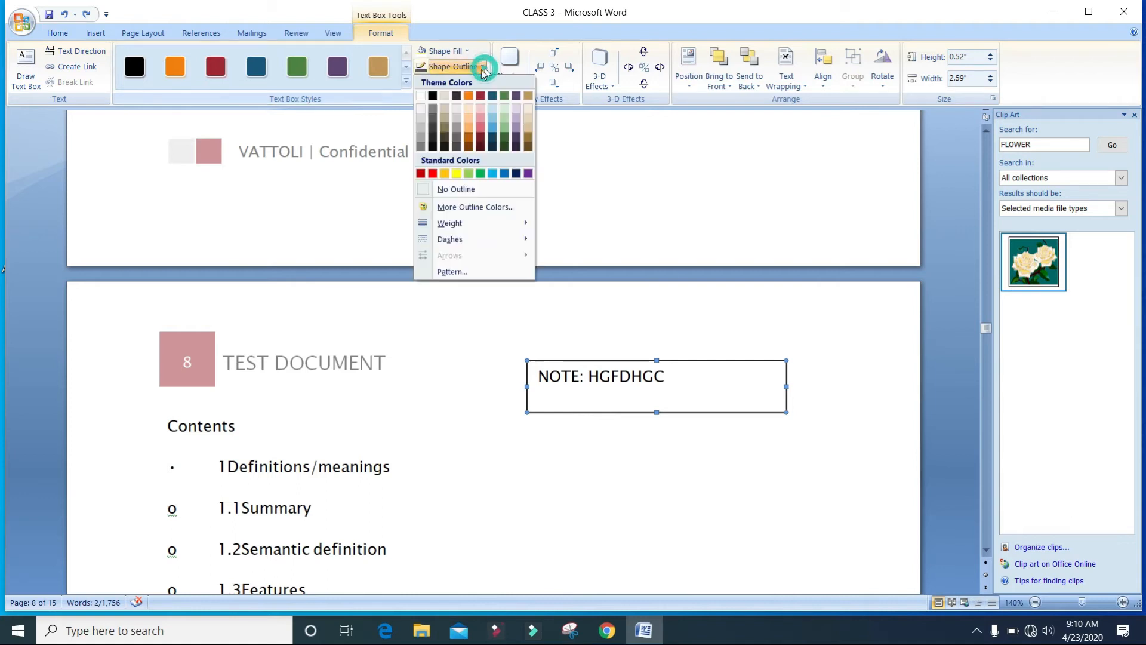
left_click(420, 101)
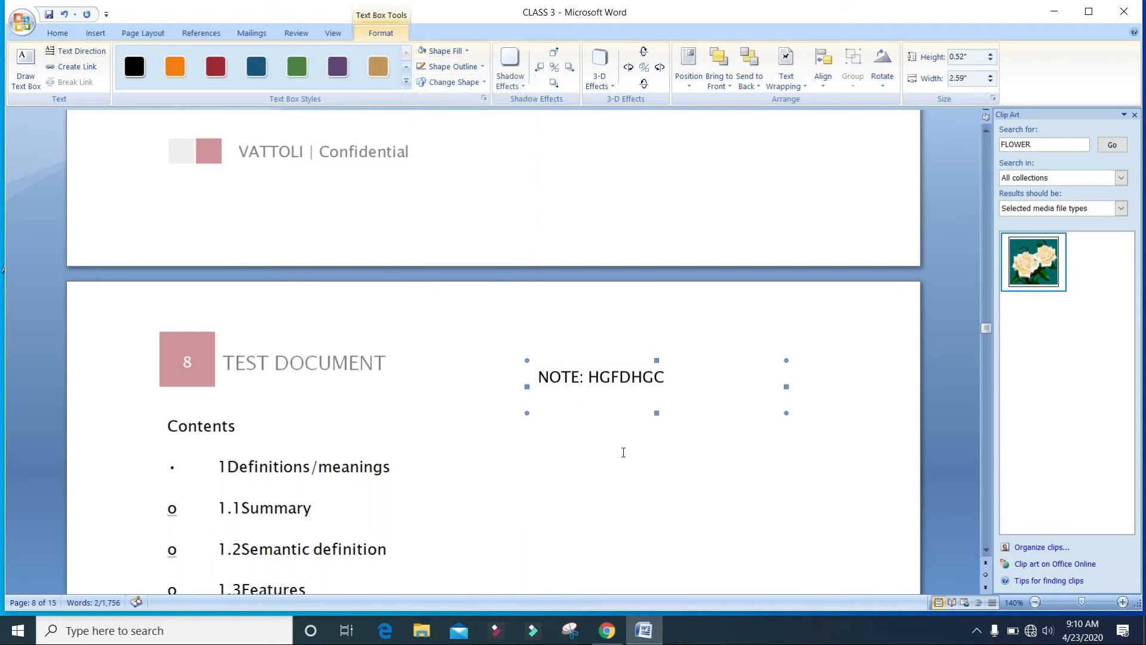
left_click(632, 469)
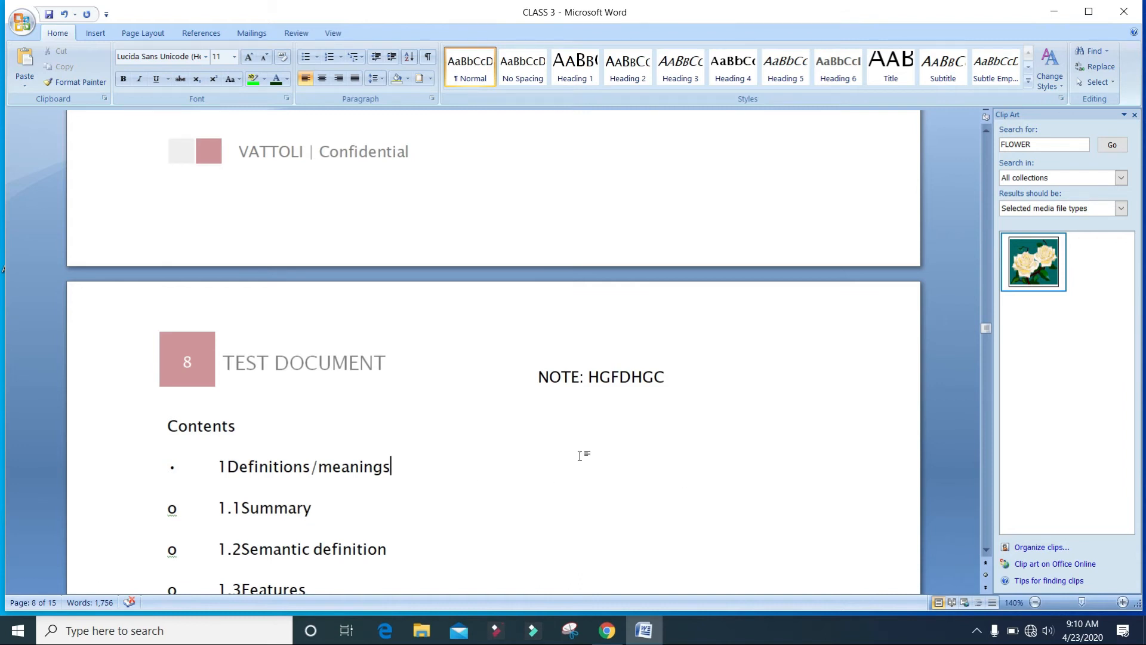
left_click(95, 33)
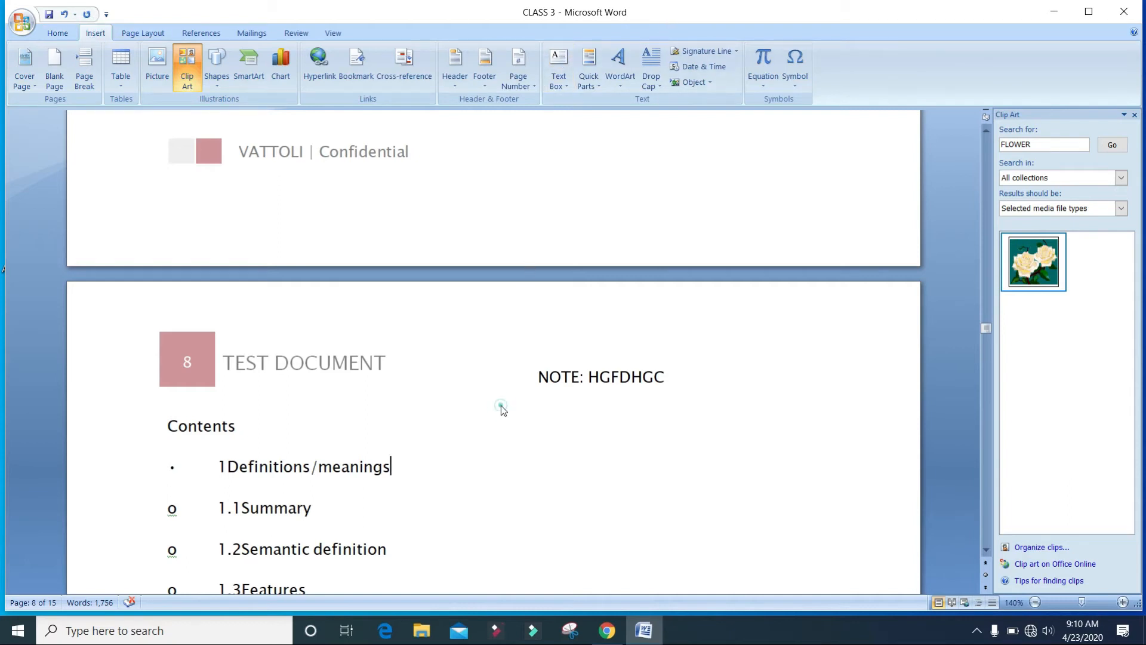
scroll(500, 410, "down", 5)
scroll(417, 360, "up", 7)
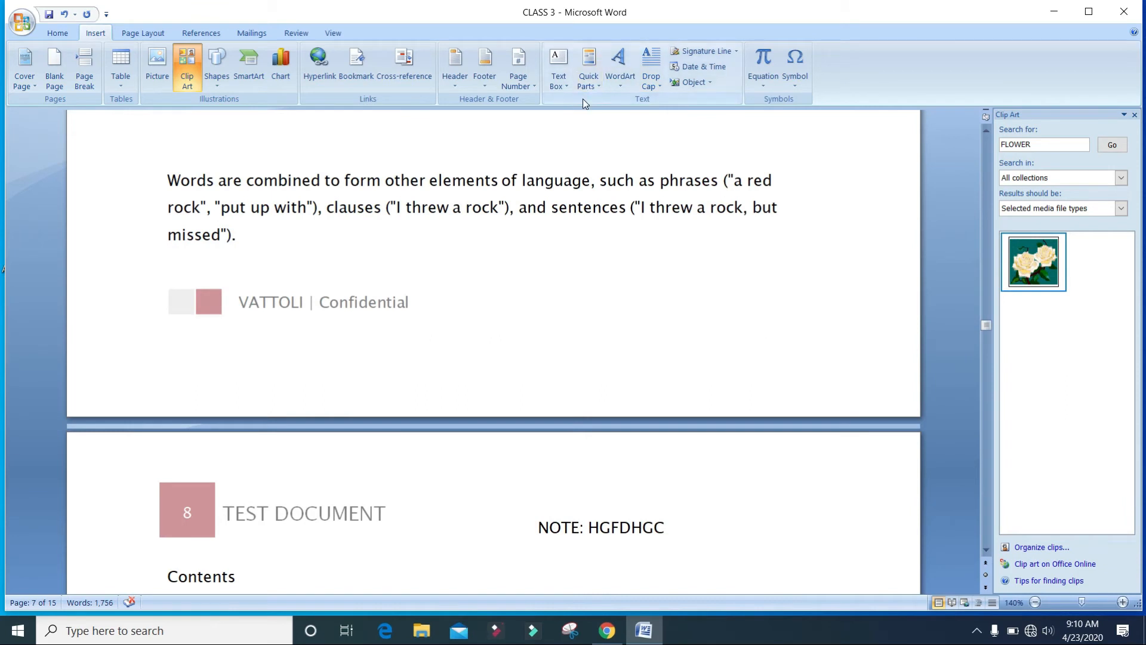
scroll(597, 238, "down", 4)
left_click(608, 273)
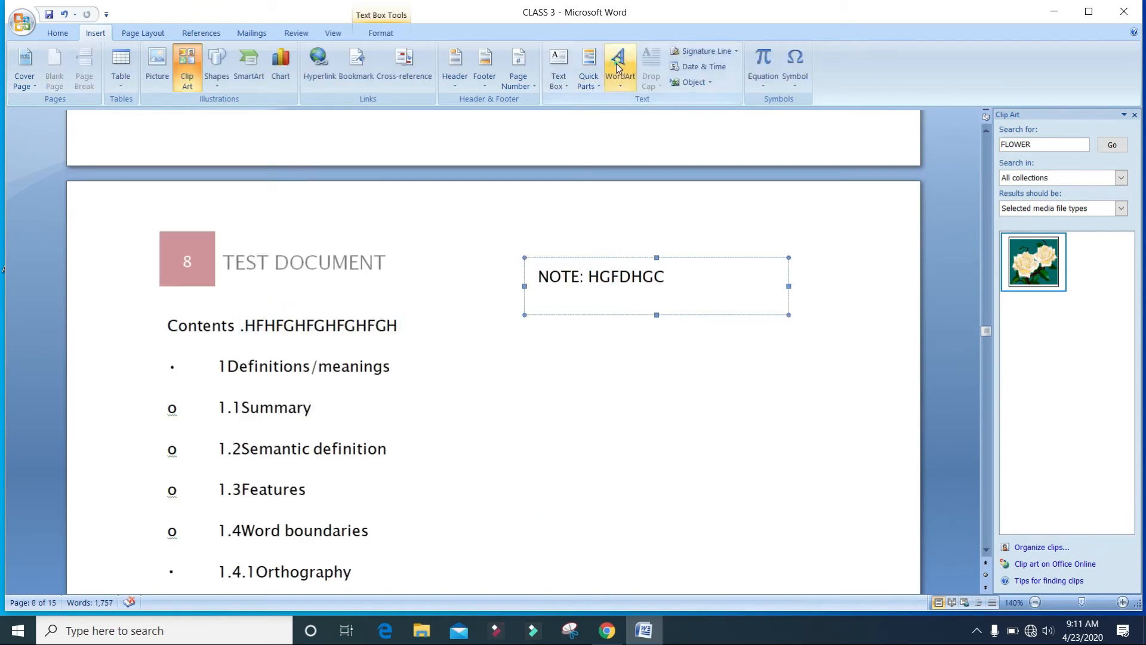
left_click(618, 66)
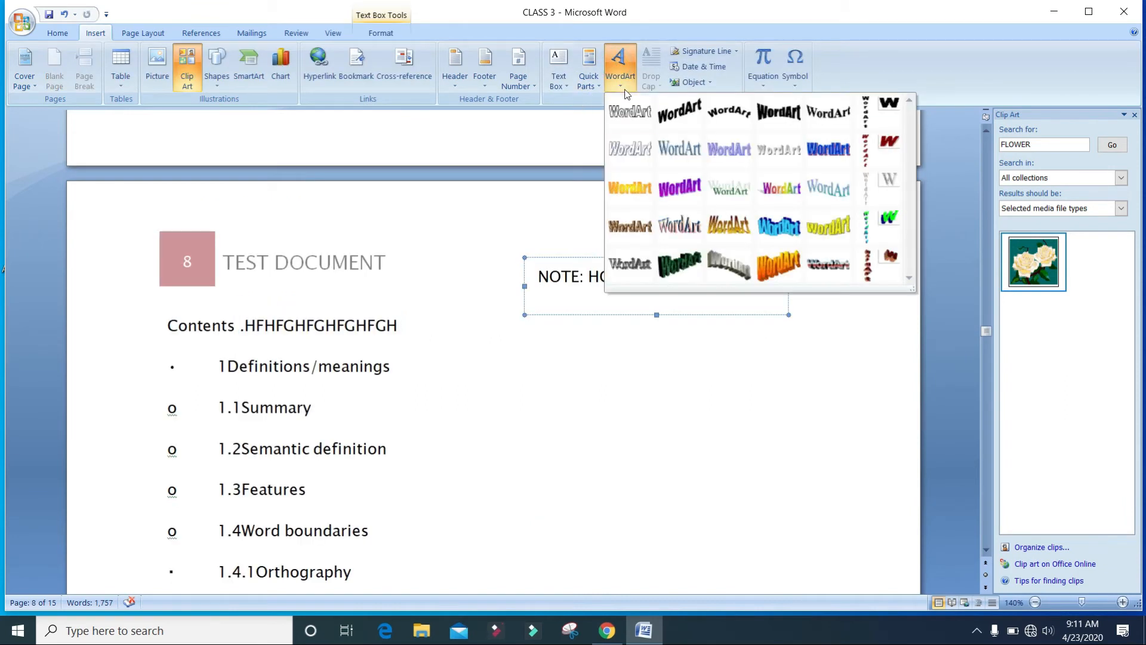
left_click(626, 112)
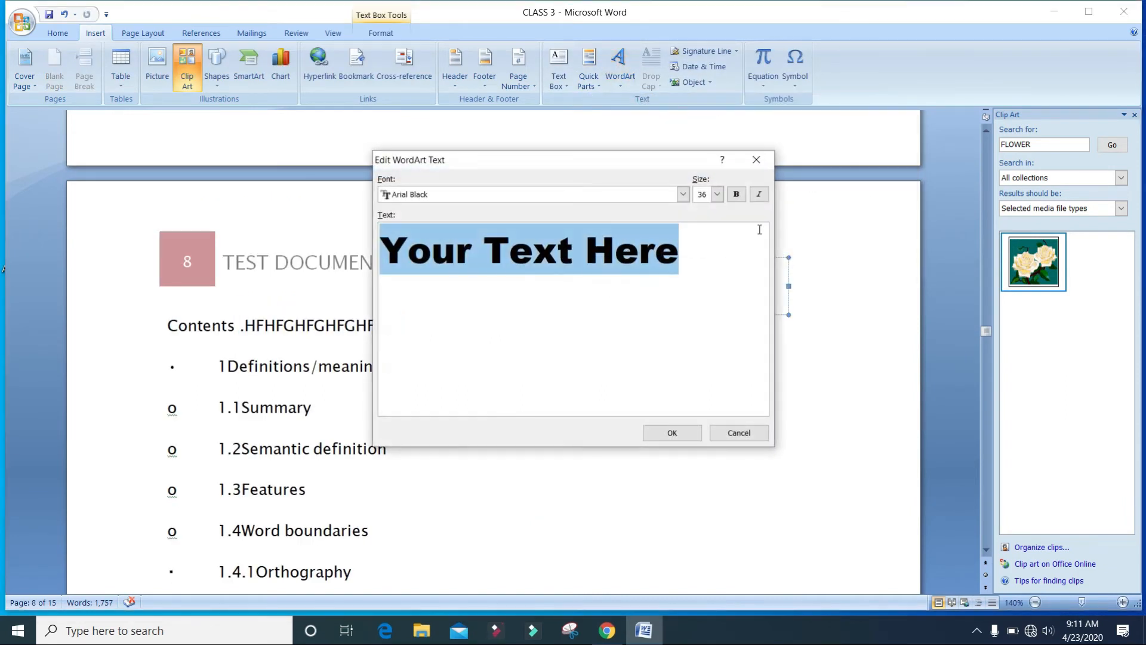
left_click(756, 159)
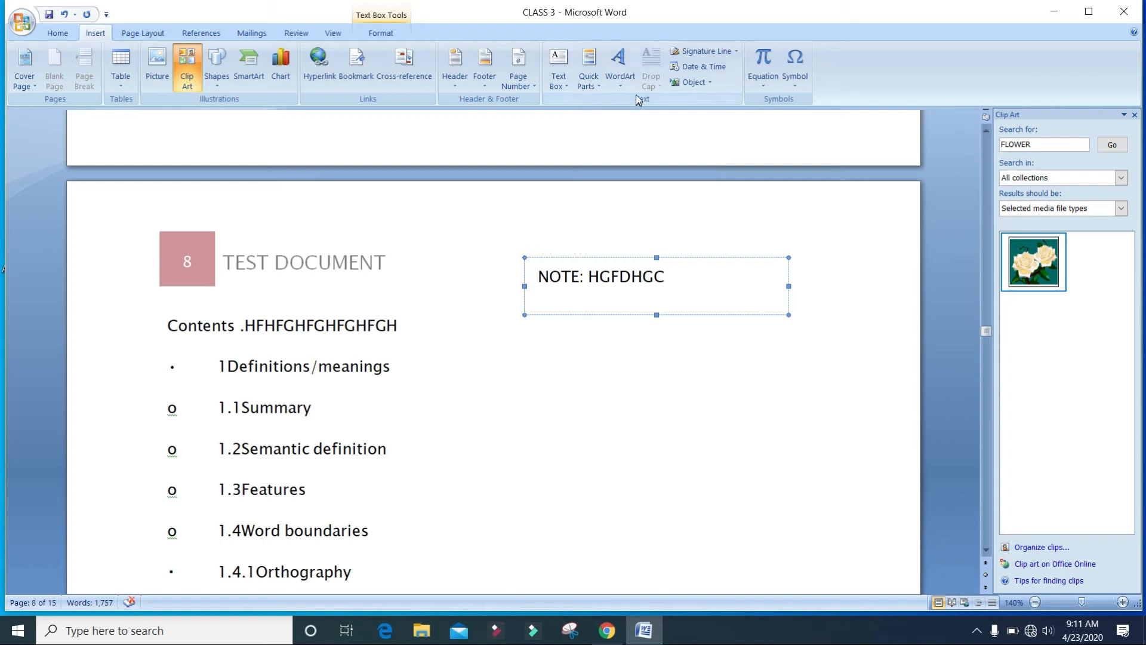
Insert WordArt reading VATTOLI in Arial Black at 36 pt below the Contents heading.
left_click(635, 79)
left_click(681, 190)
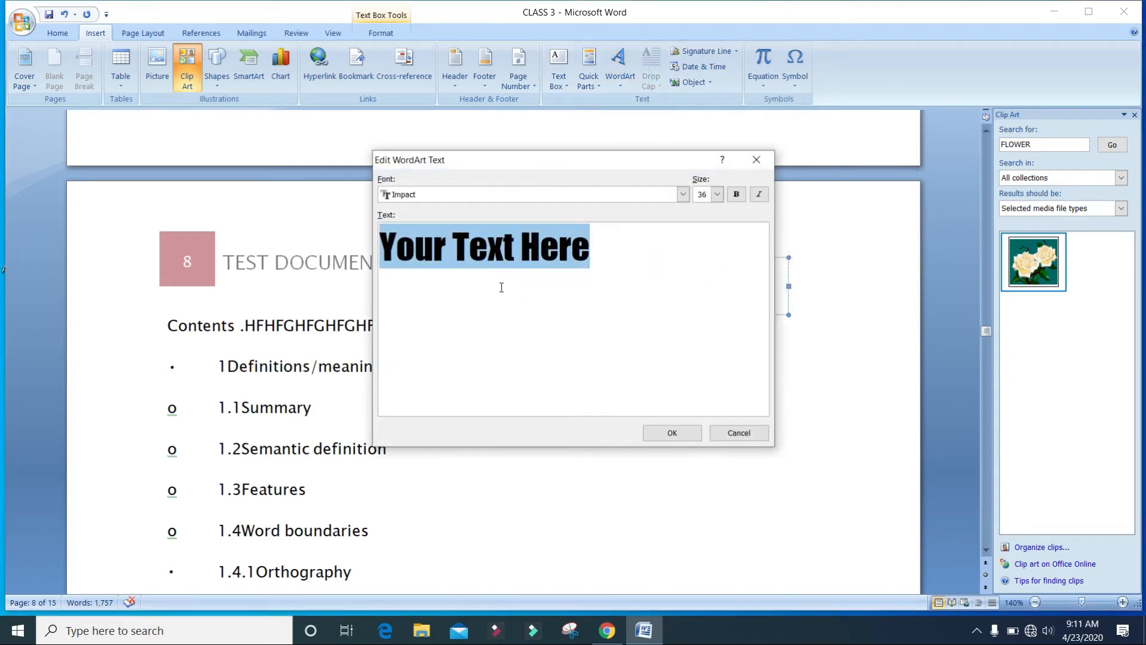
type("VATTOLI")
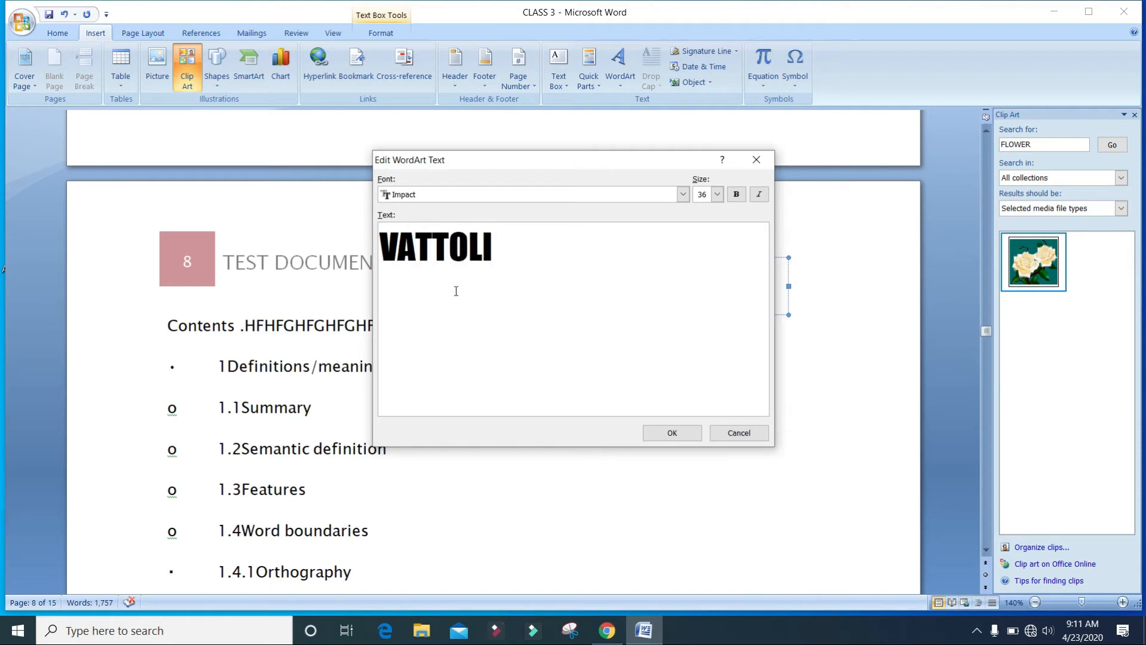
double_click(585, 278)
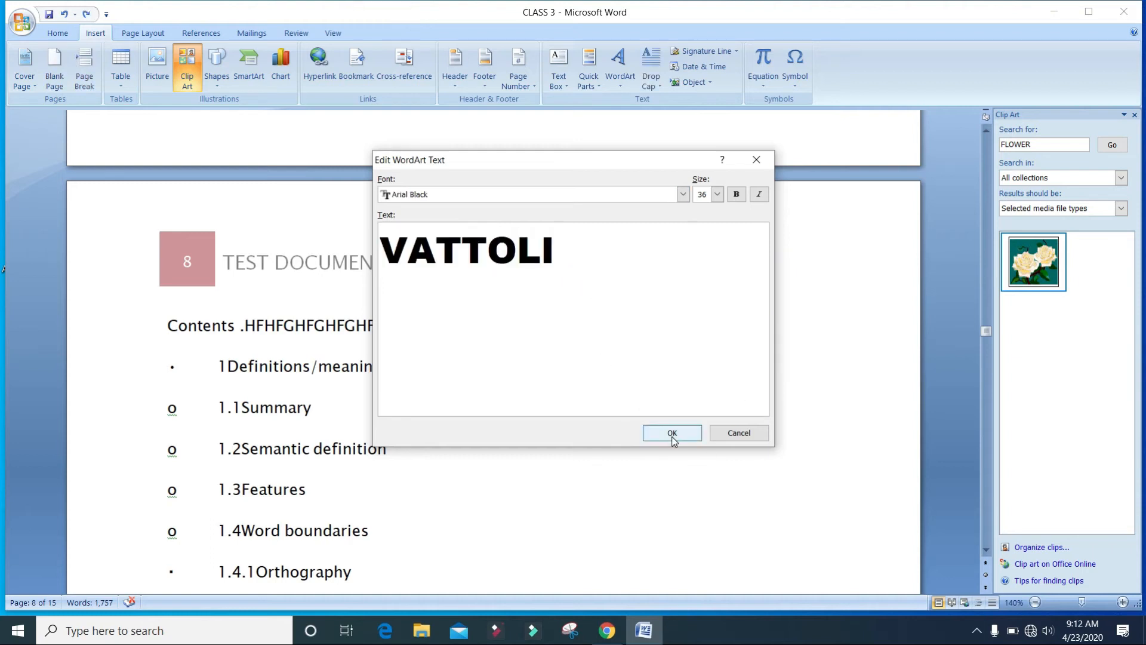
left_click(672, 434)
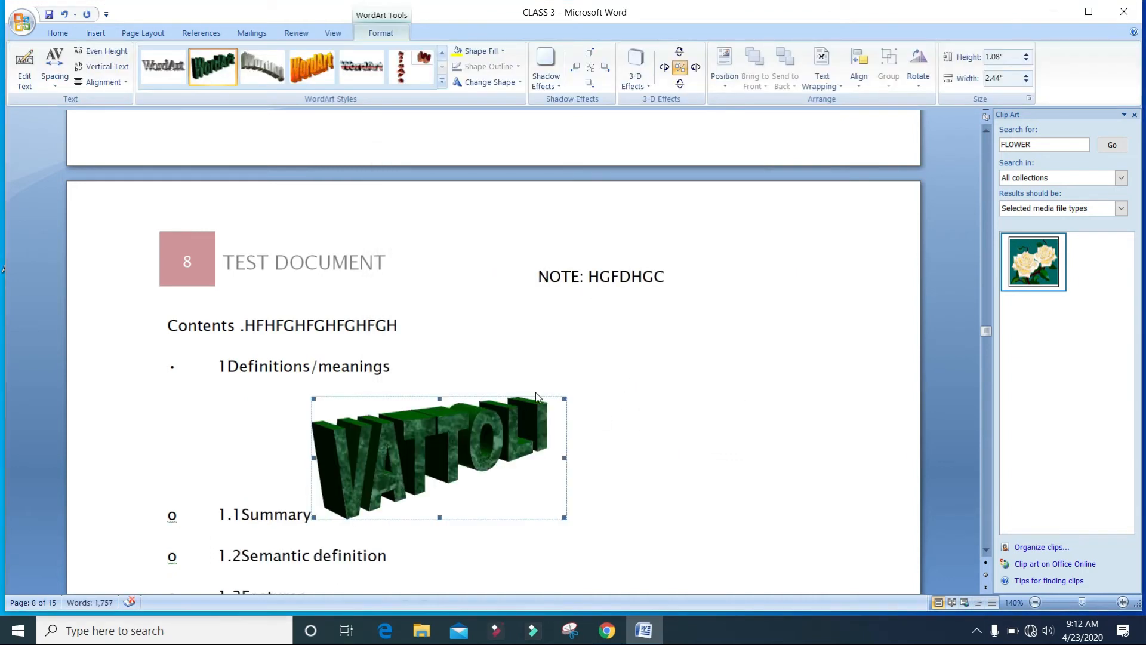
Move the VATTOLI WordArt beside the first contents entry and apply the orange WordArt style.
left_click(539, 399)
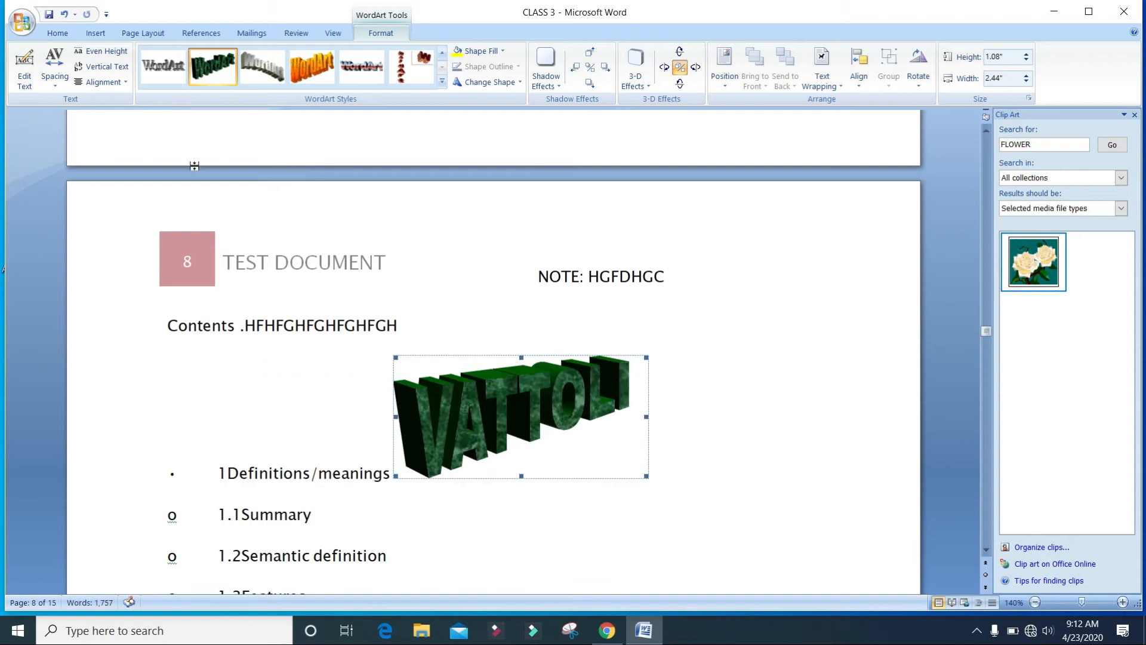
left_click(652, 382)
left_click(561, 434)
left_click(311, 66)
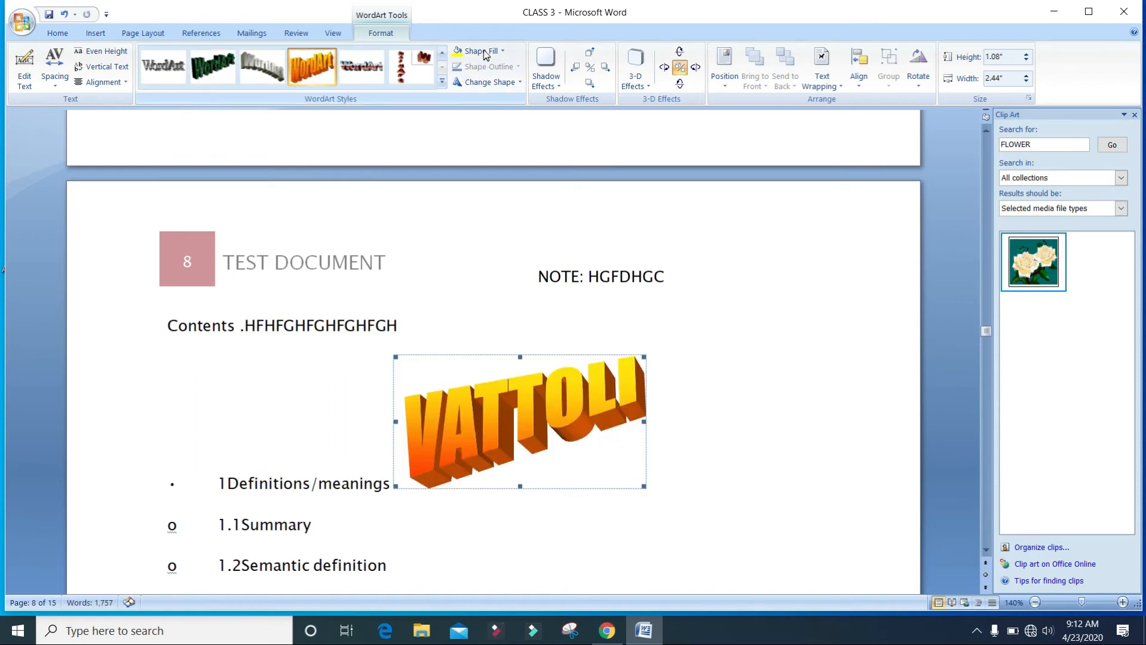
Tilt the WordArt's 3-D effect several steps in each direction.
left_click(665, 68)
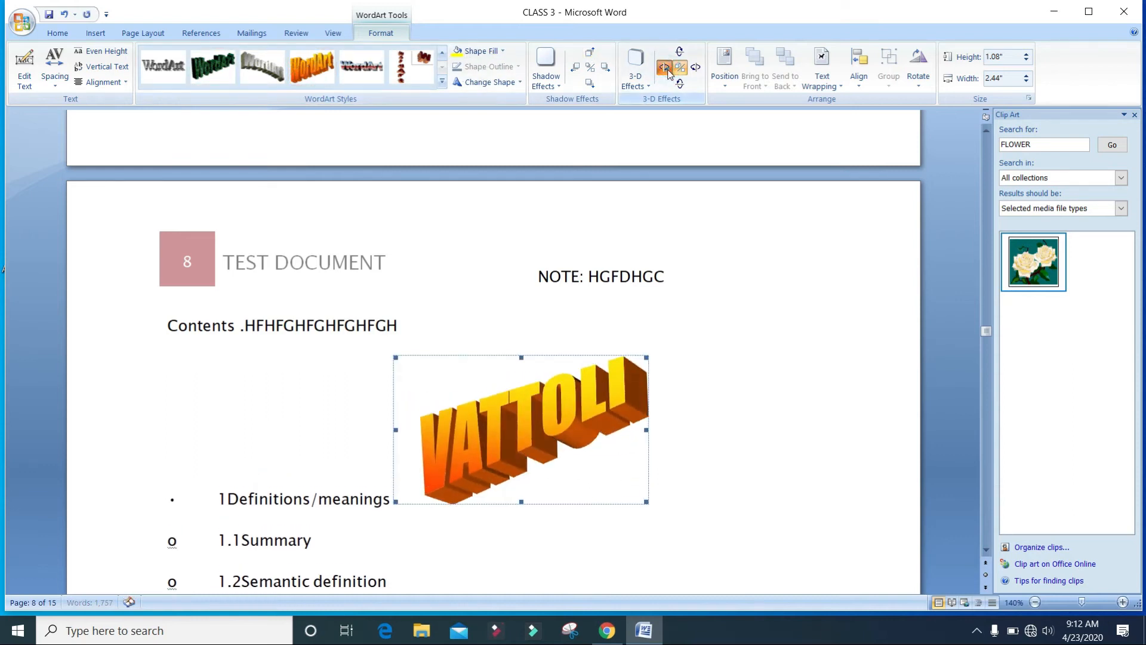
left_click(695, 68)
left_click(695, 68)
left_click(695, 68)
left_click(695, 68)
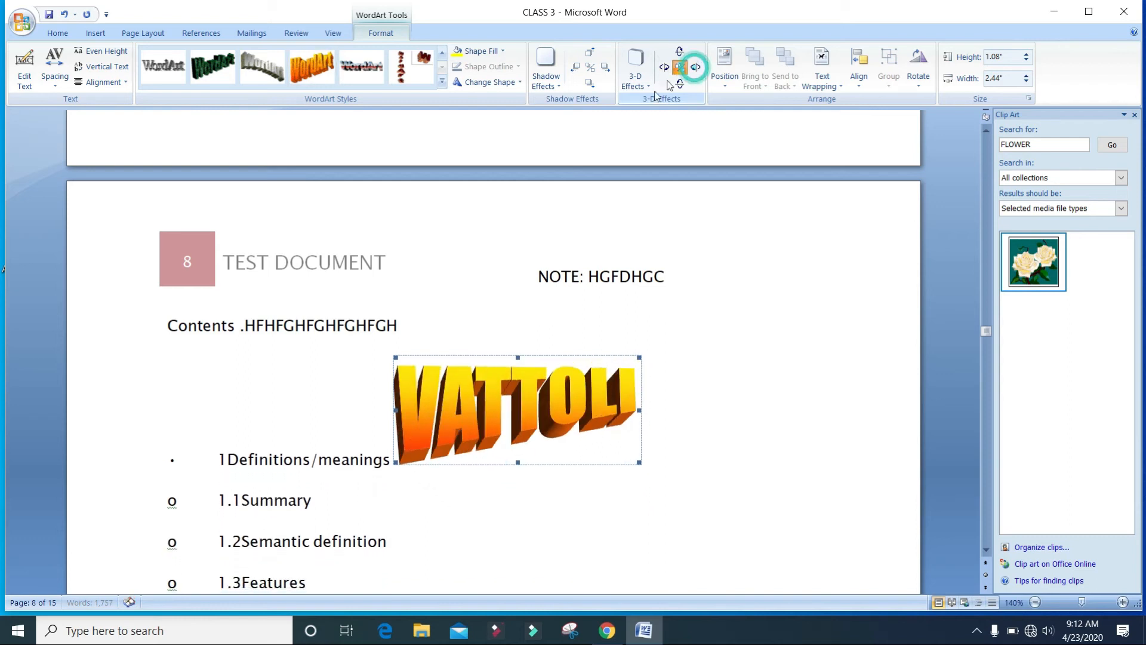
Apply a drop shadow effect to the WordArt.
left_click(559, 80)
left_click(593, 179)
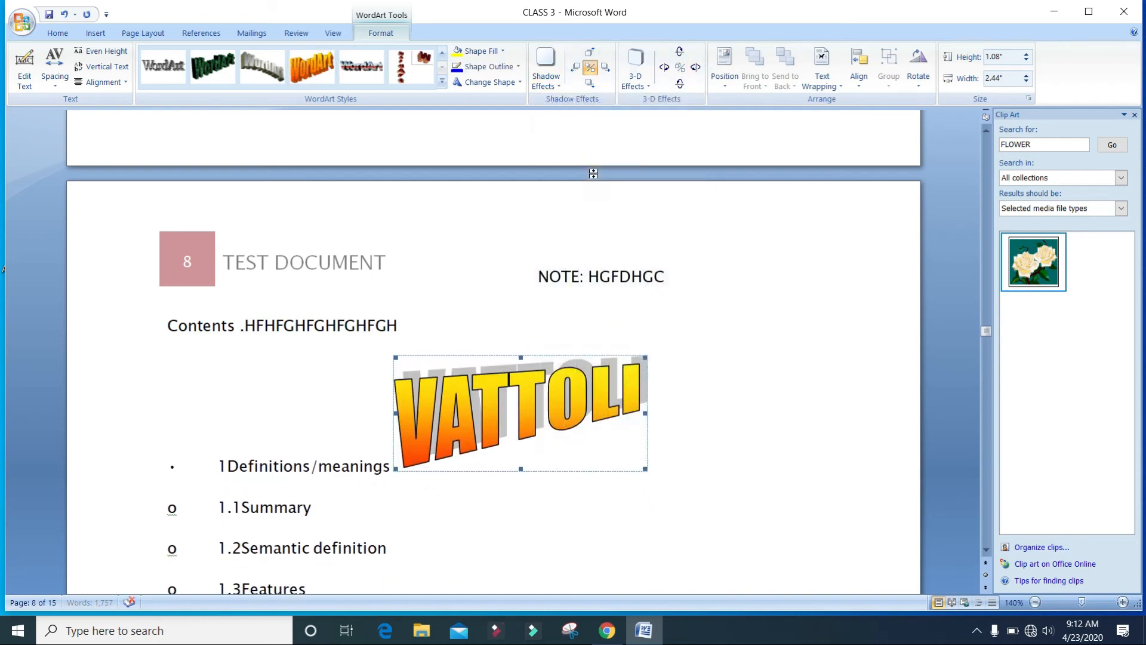
left_click(584, 496)
Switch the VATTOLI WordArt to vertical text.
left_click(511, 409)
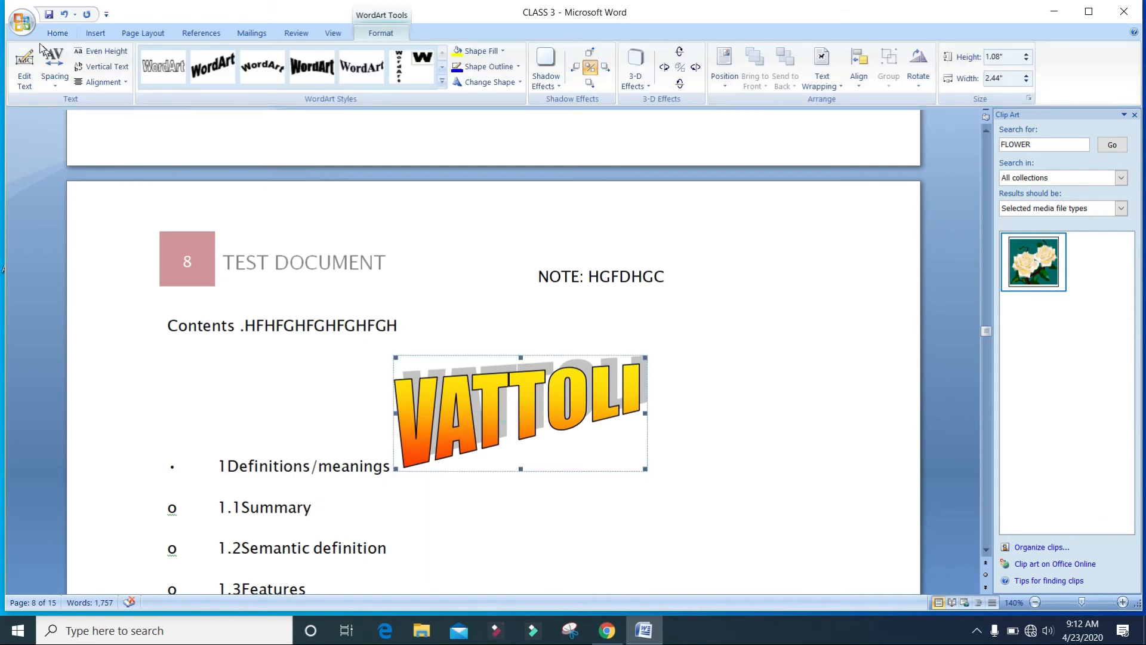
left_click(54, 71)
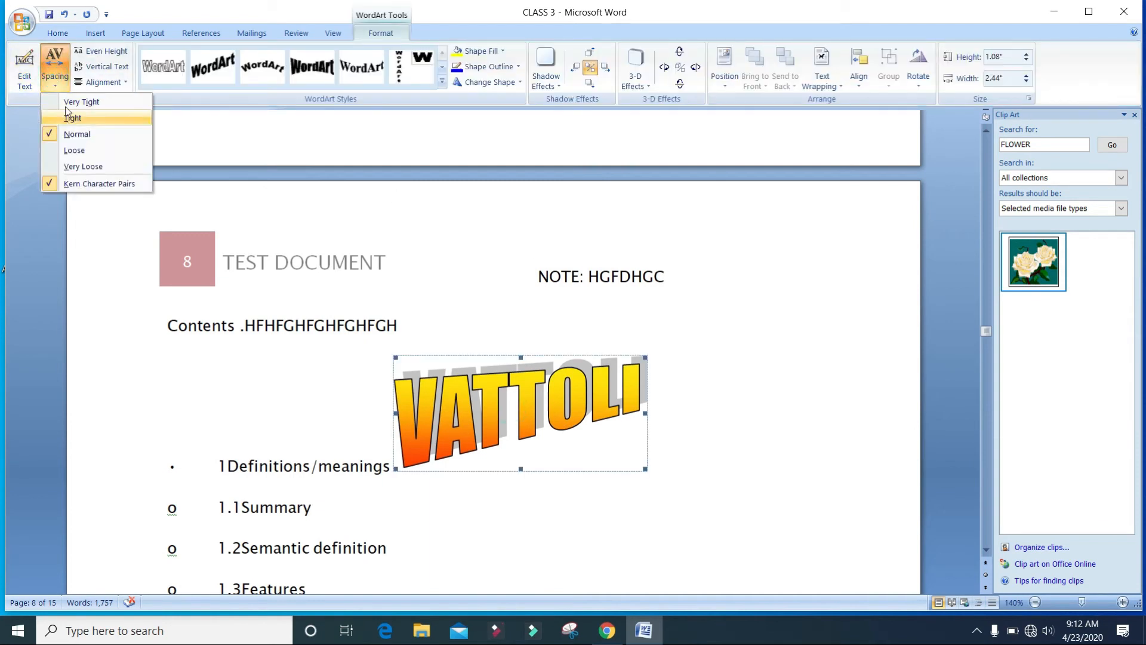
double_click(443, 414)
left_click(766, 164)
left_click(101, 68)
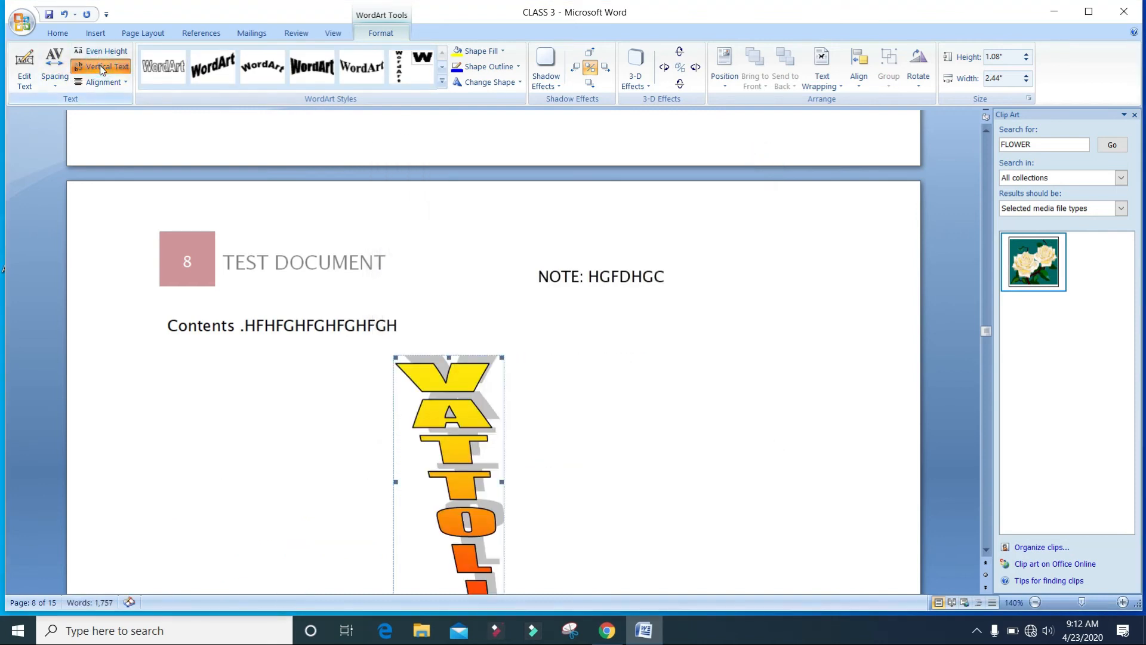
Turn on even height for the WordArt and set its text alignment to Center.
scroll(434, 352, "down", 4)
scroll(434, 352, "up", 5)
scroll(289, 248, "down", 2)
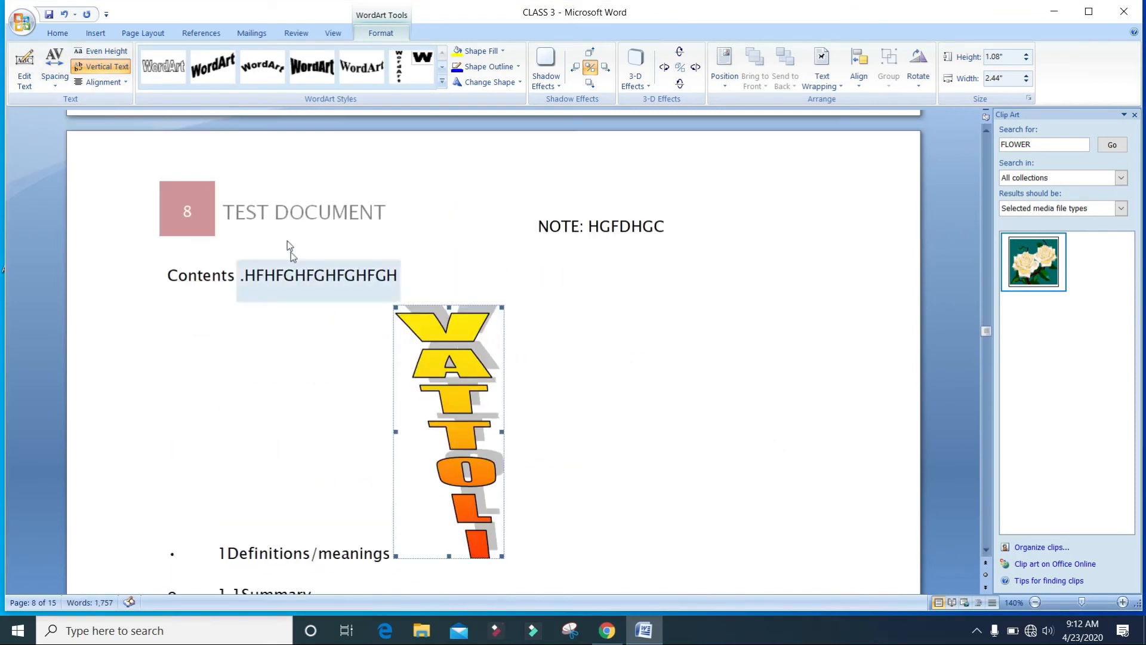
left_click(102, 51)
left_click(101, 82)
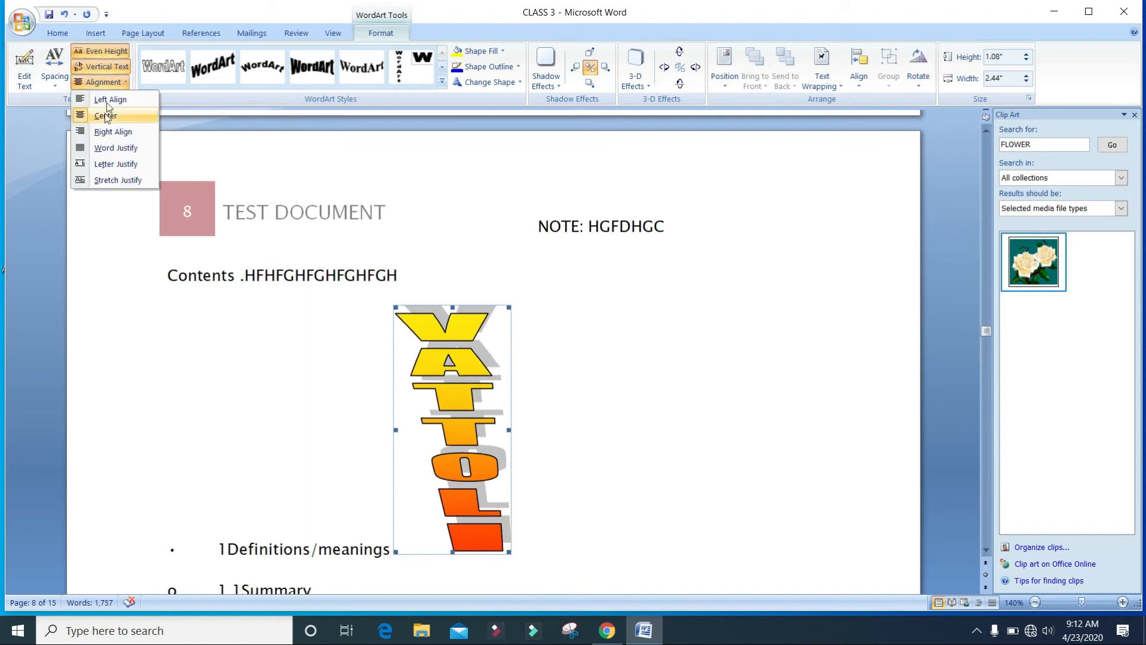
left_click(107, 115)
Switch the WordArt back to horizontal text and toggle even height a few times.
left_click(107, 64)
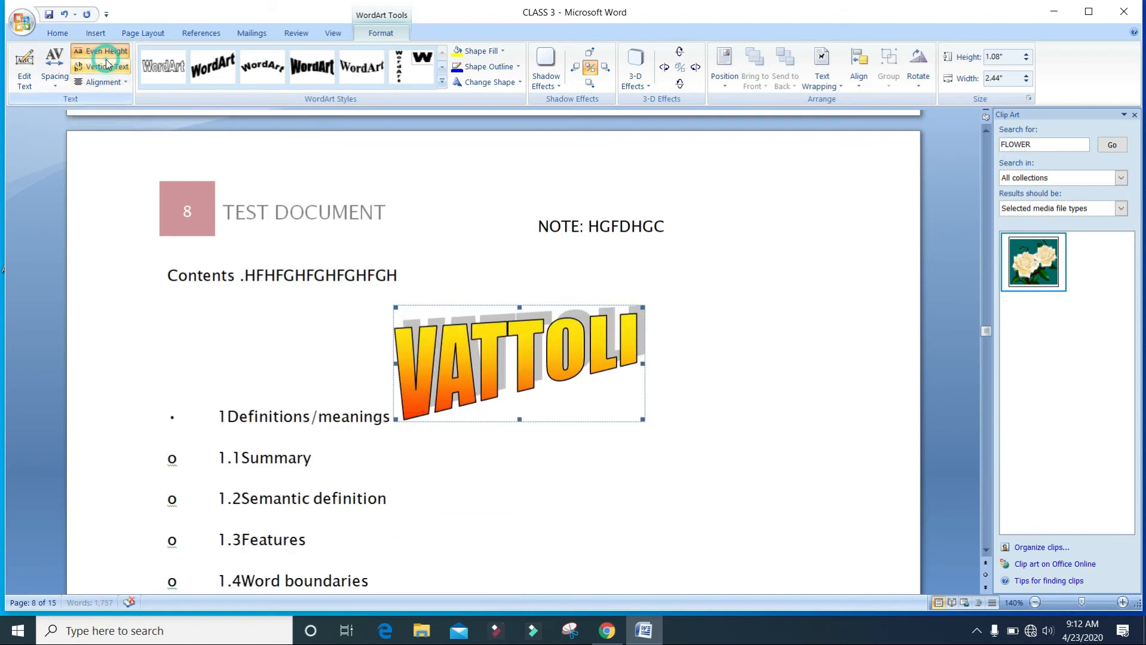
left_click(103, 52)
left_click(116, 51)
left_click(117, 52)
left_click(786, 355)
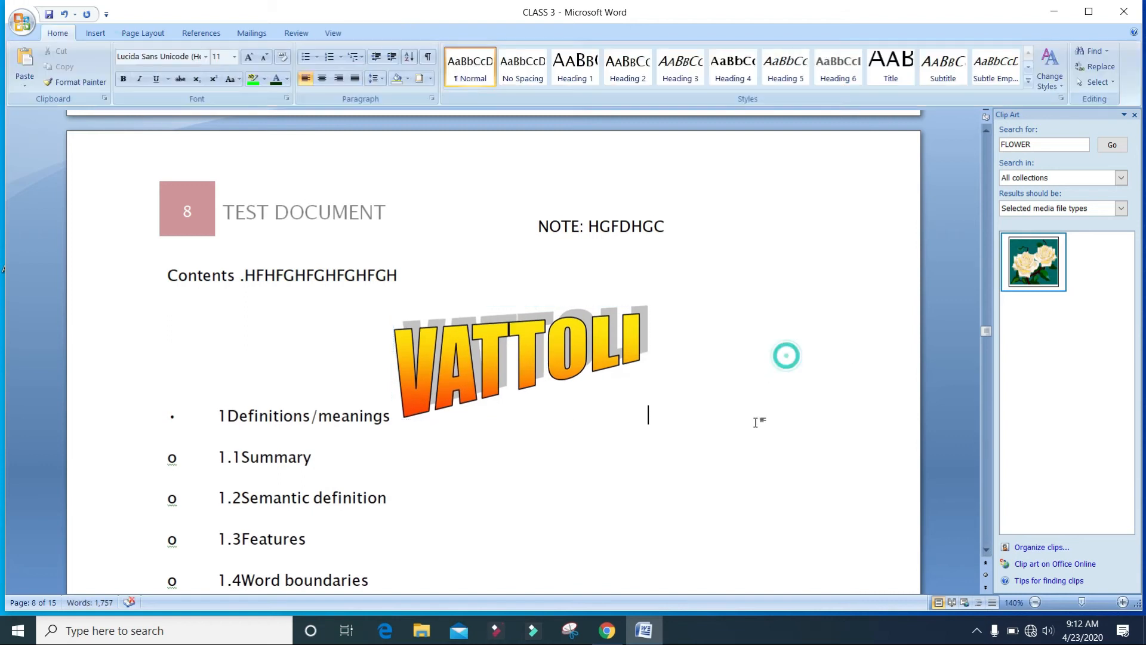
Insert a blank page after the contents entries.
left_click(111, 31)
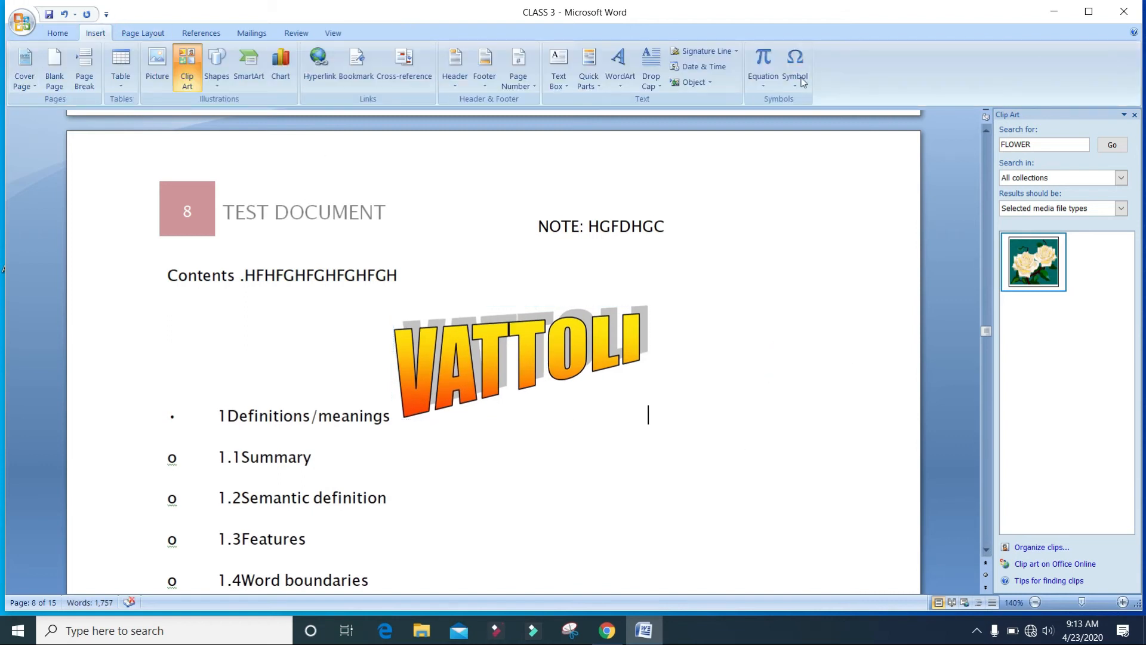
left_click(780, 278)
scroll(779, 266, "down", 1)
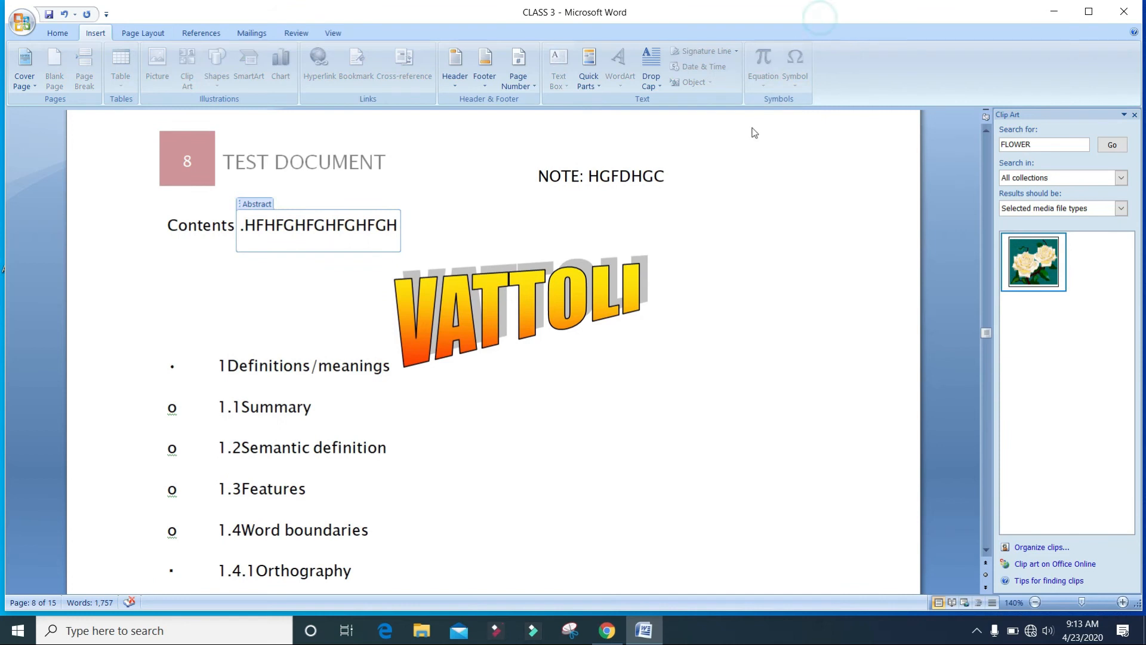
left_click(719, 271)
scroll(368, 507, "up", 2)
left_click(368, 506)
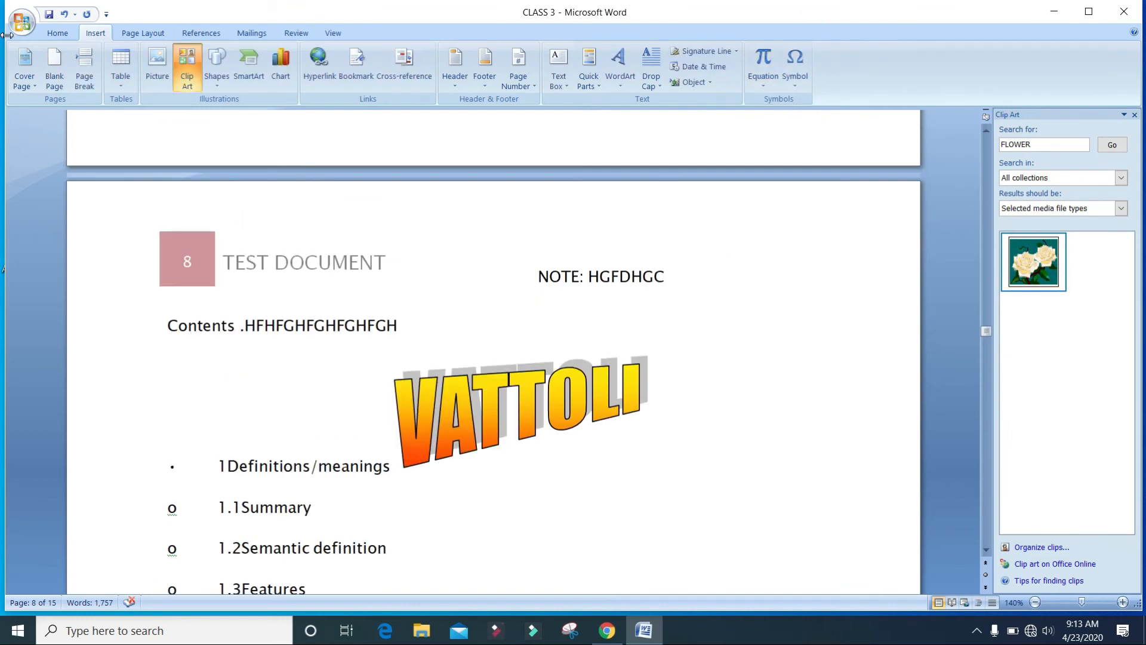
left_click(53, 72)
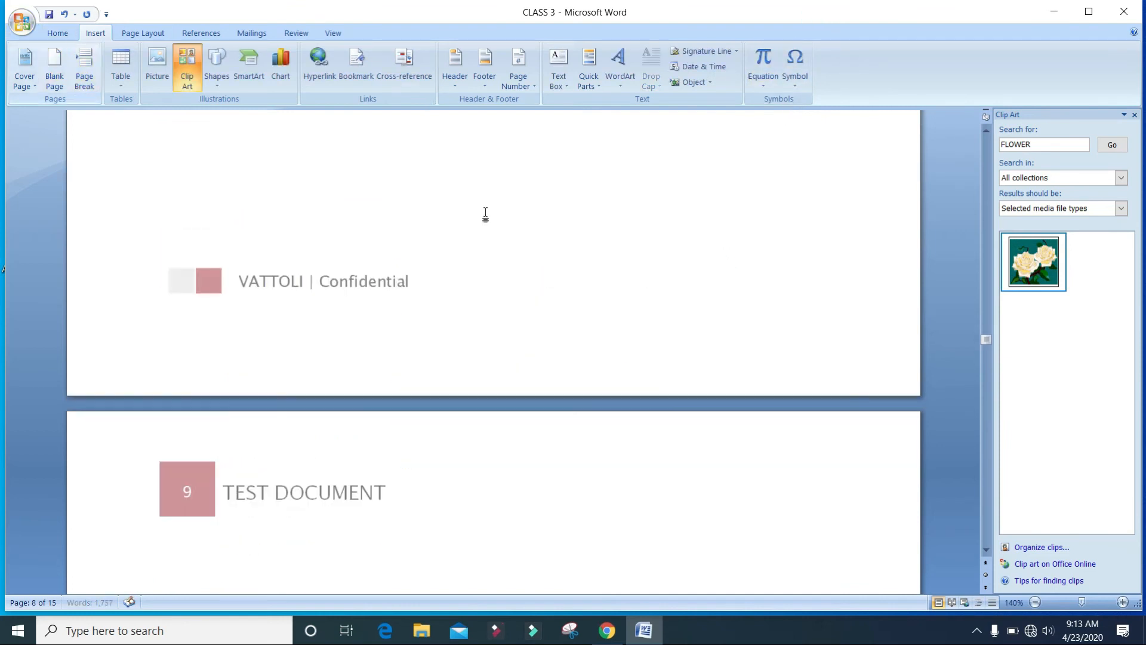
Insert the built-in area-of-a-circle equation on the new page and select its contents.
left_click(763, 71)
left_click(802, 156)
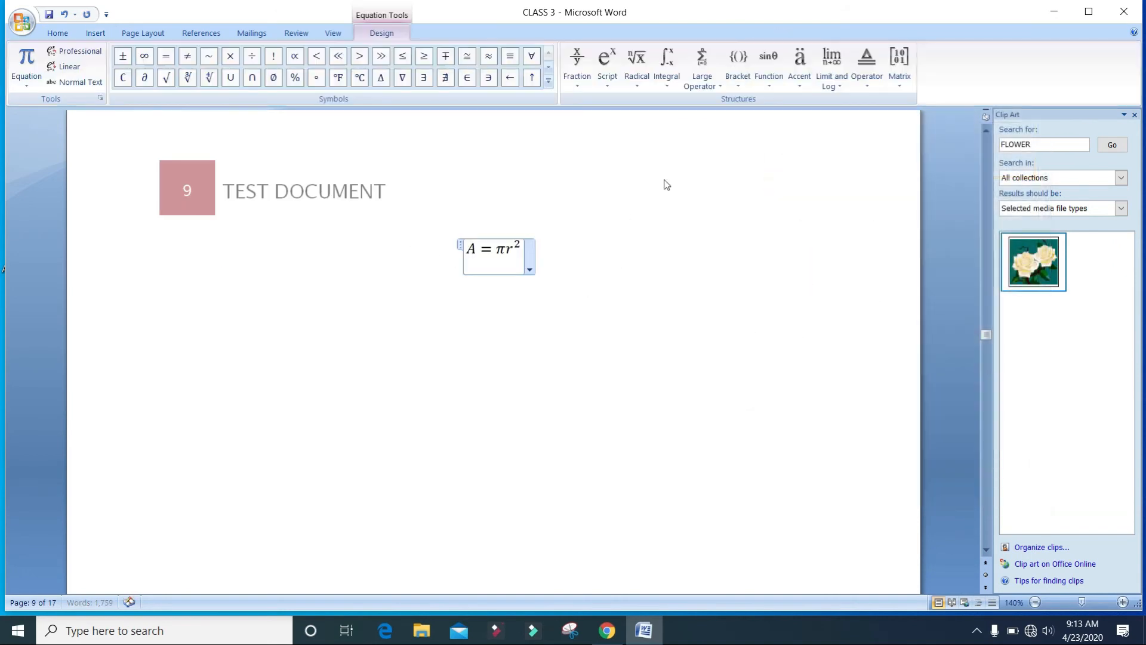
left_click_drag(525, 244, 416, 249)
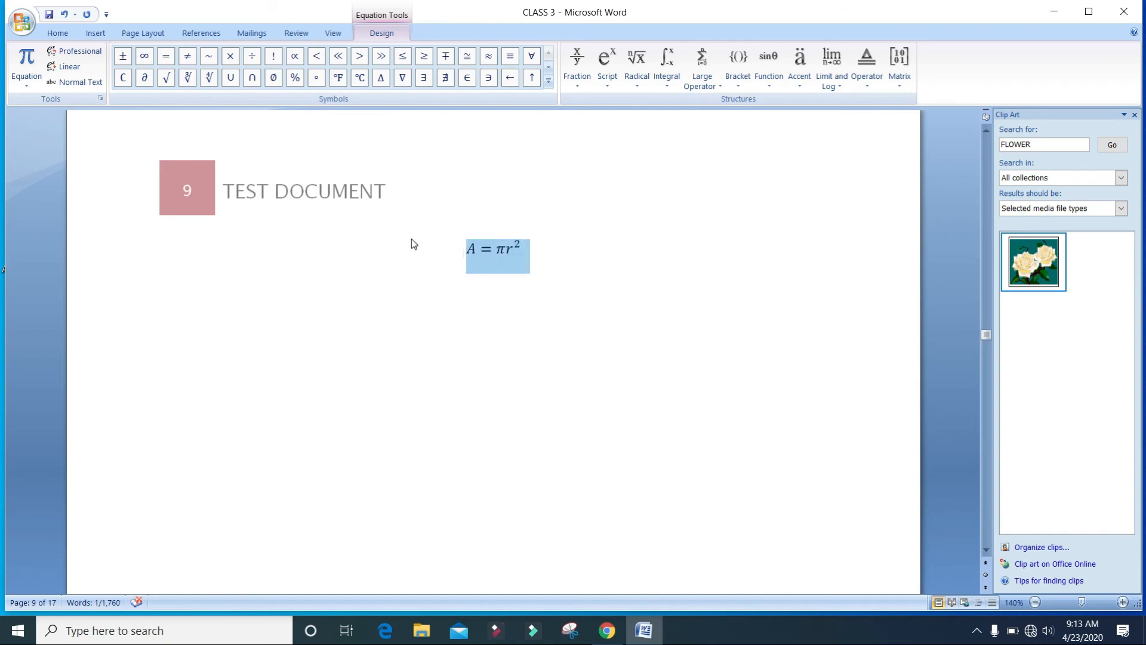
Rewrite the equation as A ± B using the plus-minus symbol.
type("A + B")
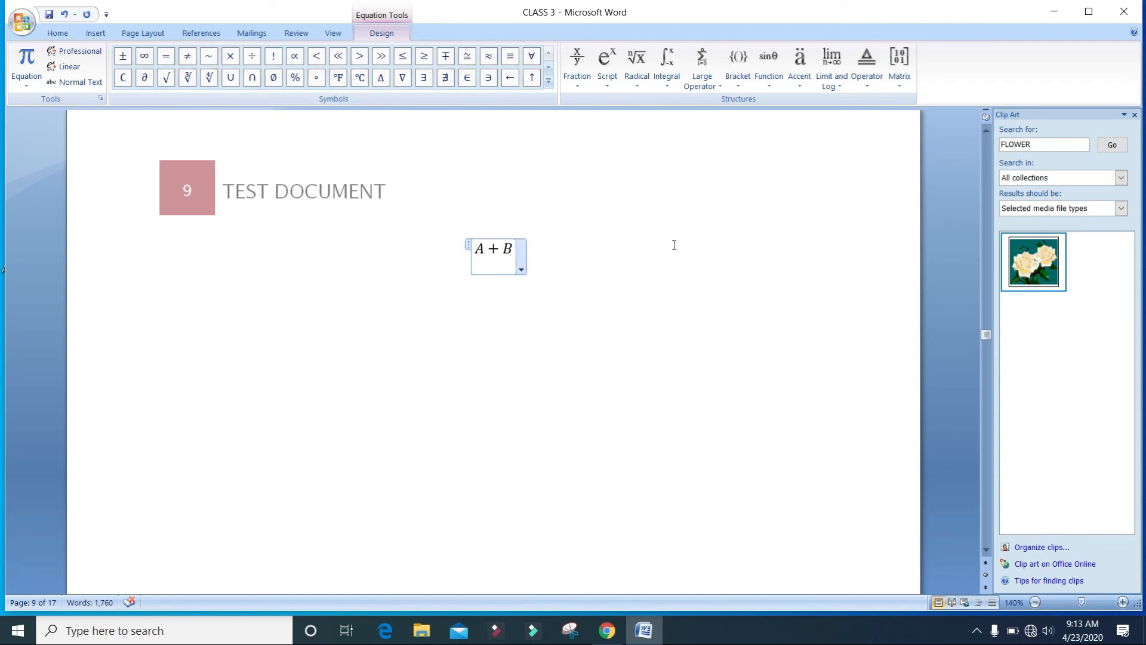
key("BackSpace")
key("BackSpace")
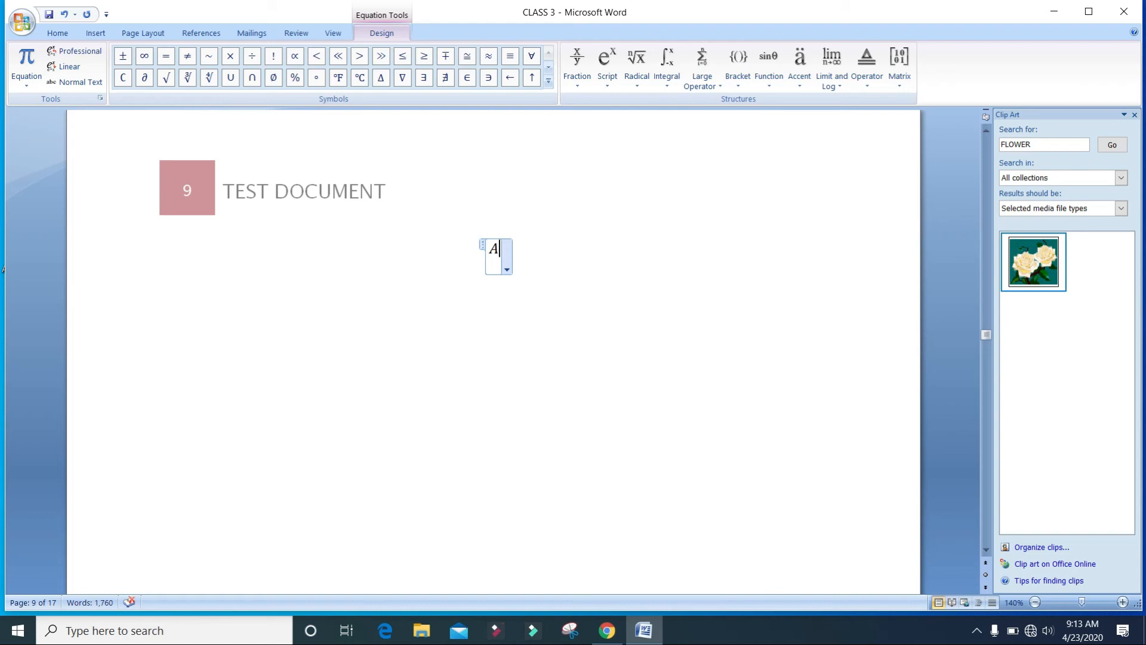
left_click(121, 60)
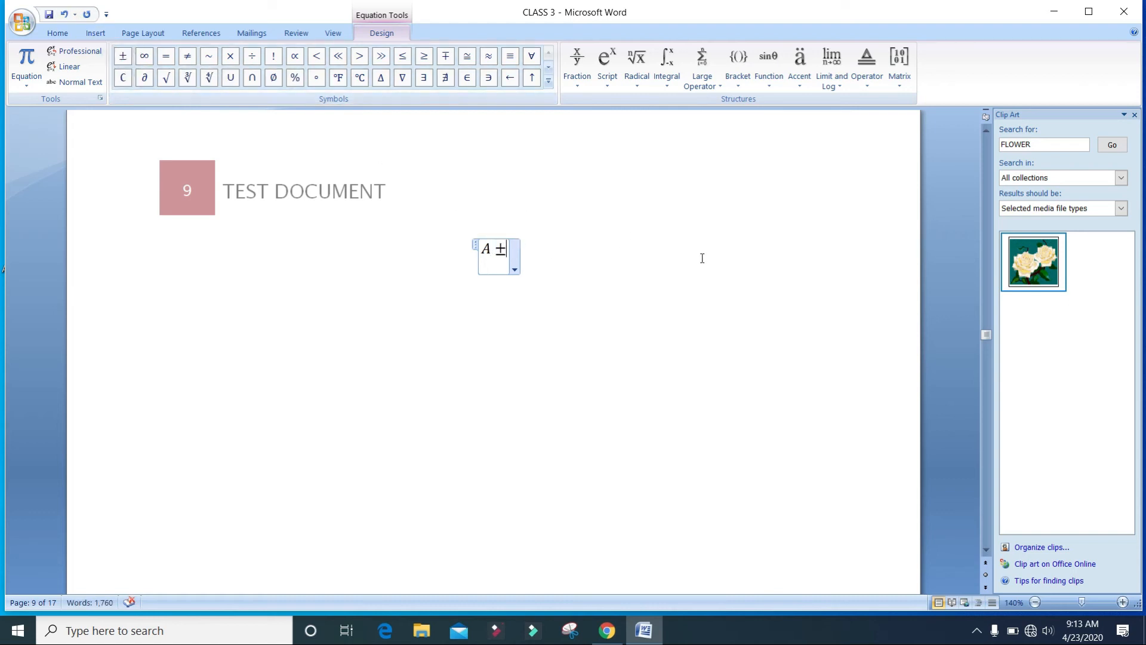
type("B")
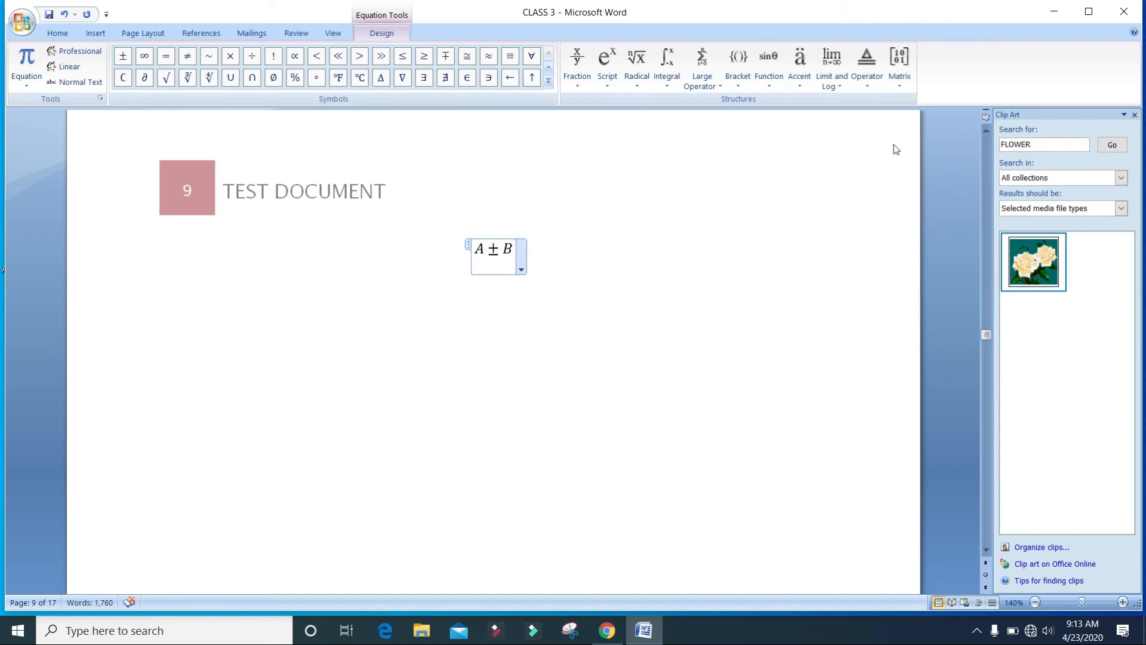
Append a division sign to the equation after B.
left_click(252, 55)
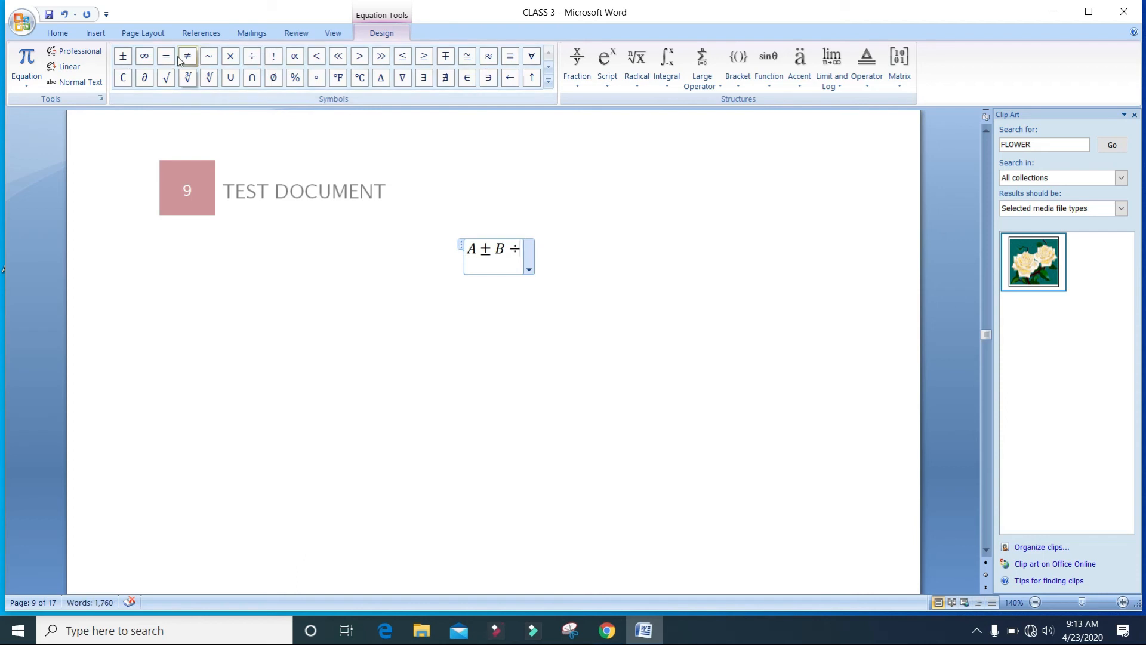
left_click(277, 63)
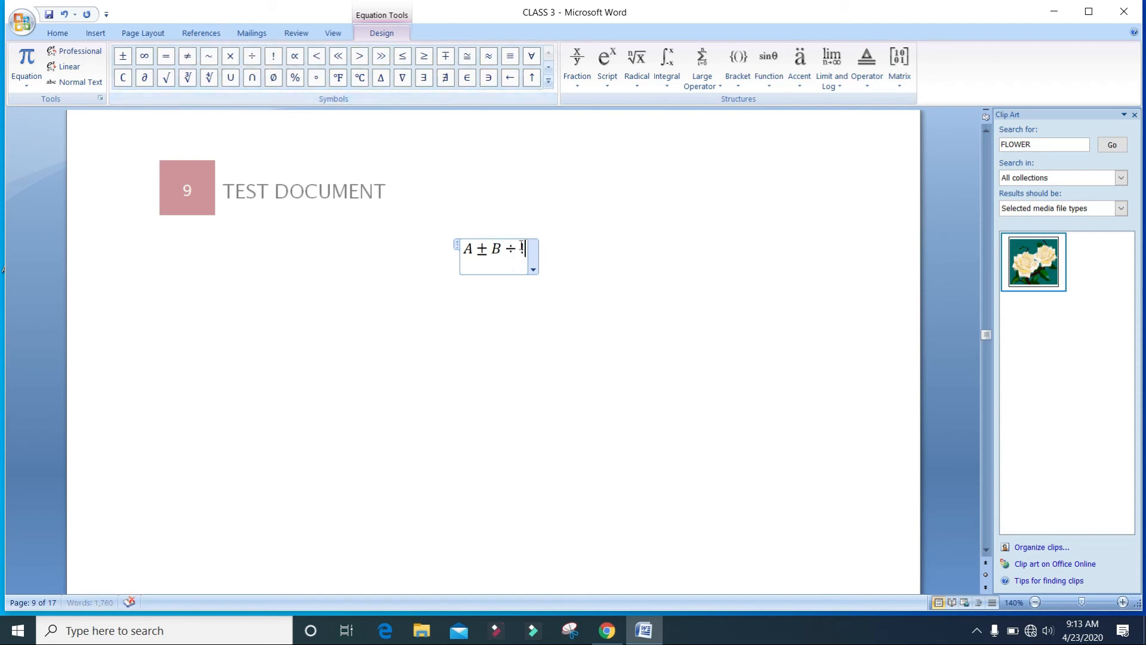
key("BackSpace")
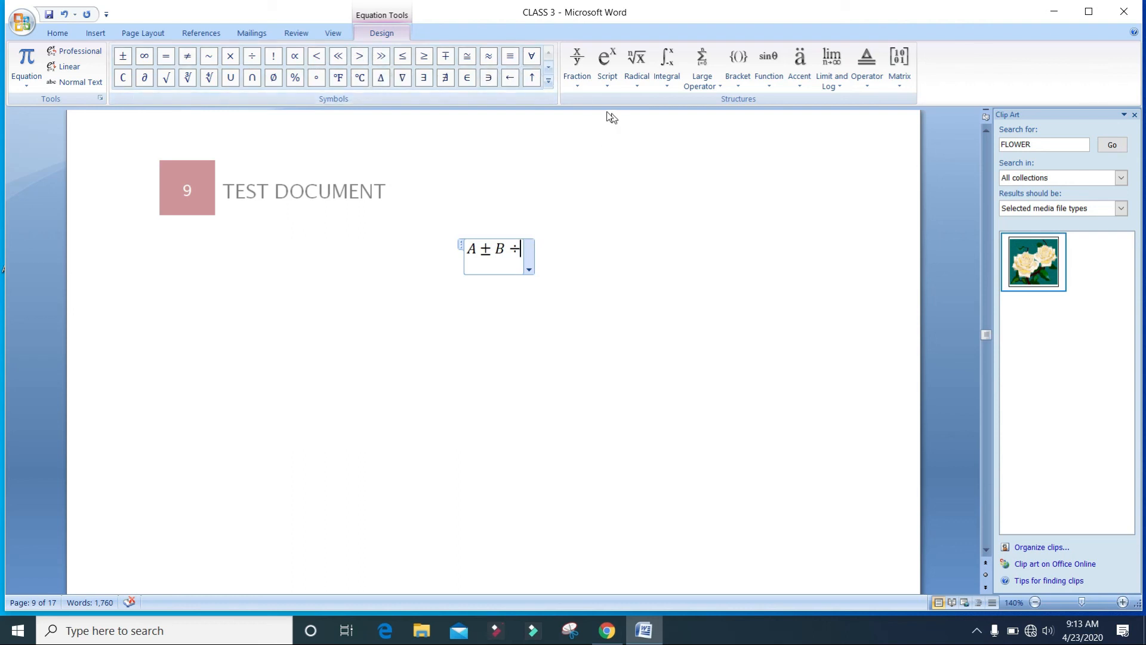
Convert the equation into a stacked fraction with A ± B ÷ as the numerator.
left_click(573, 70)
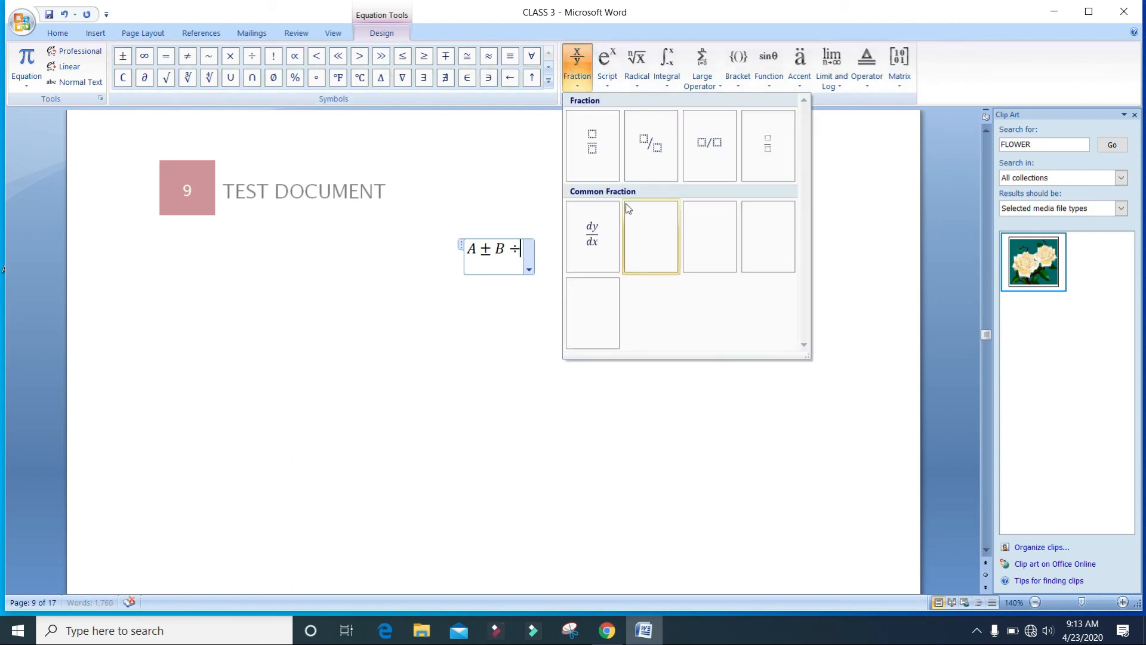
scroll(628, 207, "down", 2)
left_click(576, 66)
left_click(585, 171)
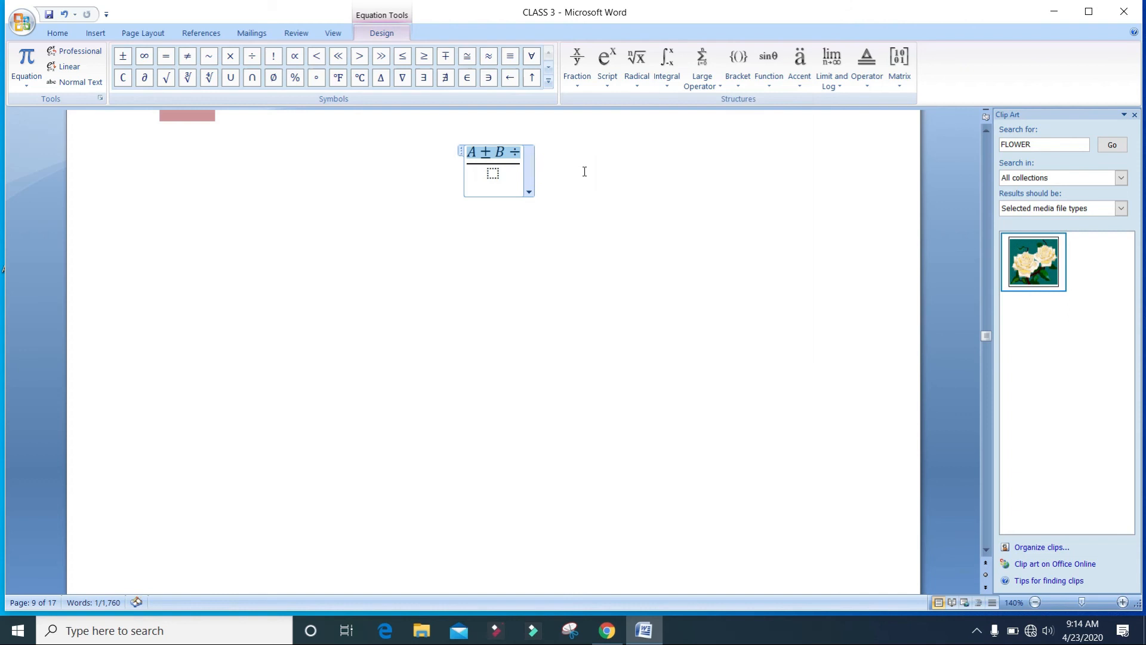
Set the fraction's denominator to X.
left_click(494, 173)
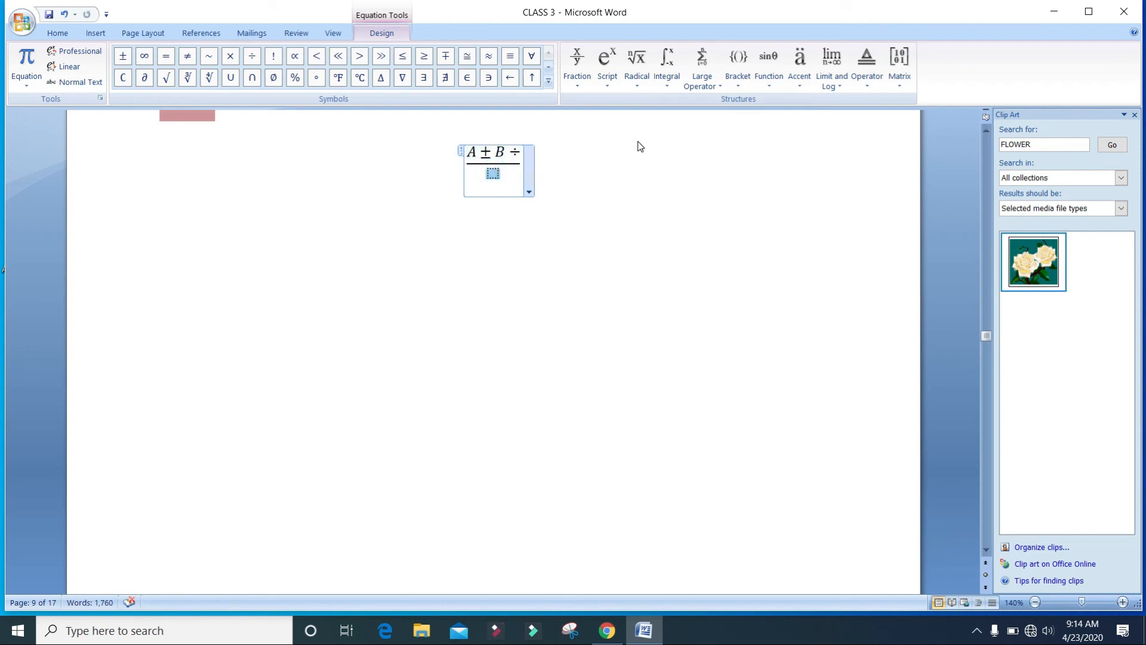
type("M")
key("BackSpace")
type("C")
key("BackSpace")
type("X")
left_click(522, 153)
key("ctrl+z")
key("ctrl+y")
Delete the division sign from the fraction's numerator.
left_click(509, 257)
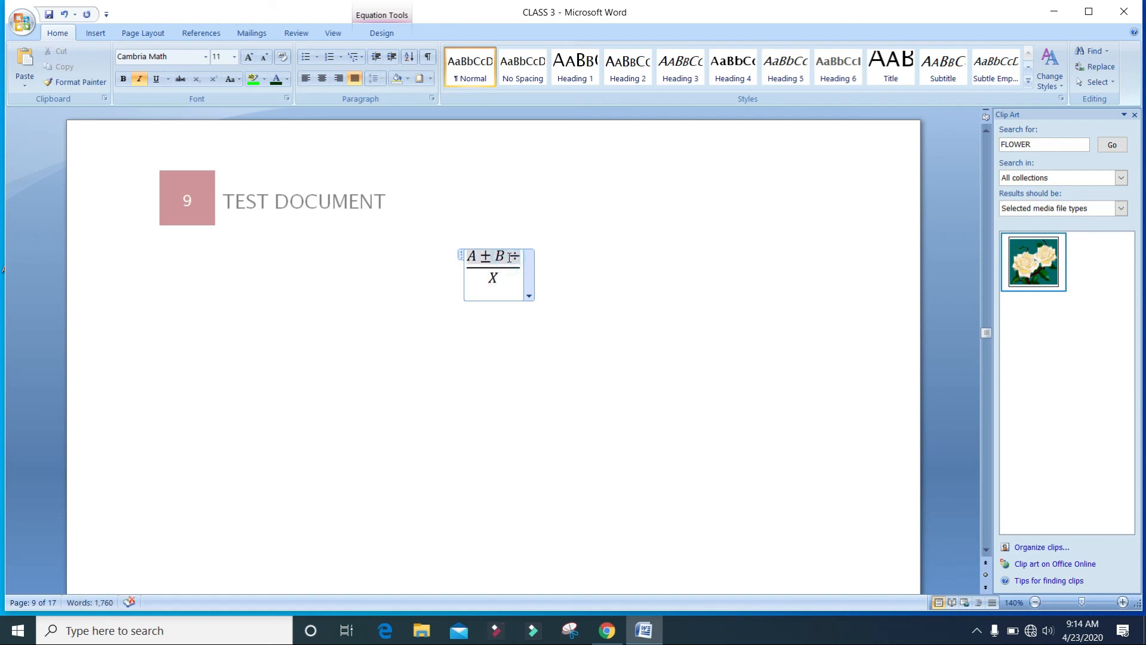
key("BackSpace")
left_click(577, 346)
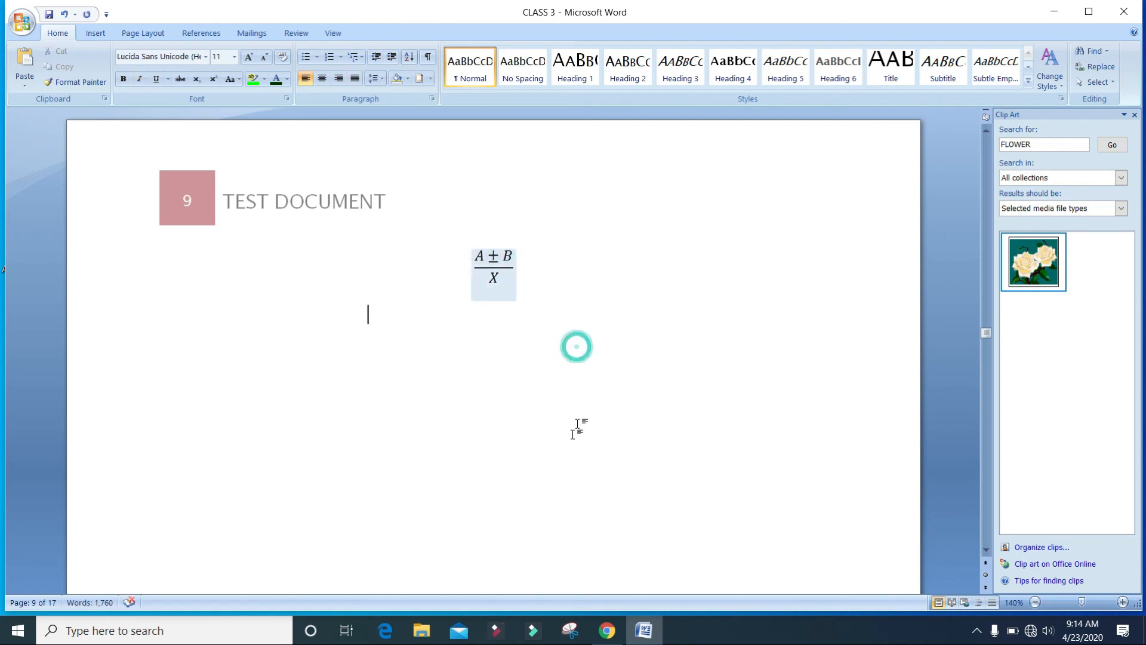
left_click(487, 293)
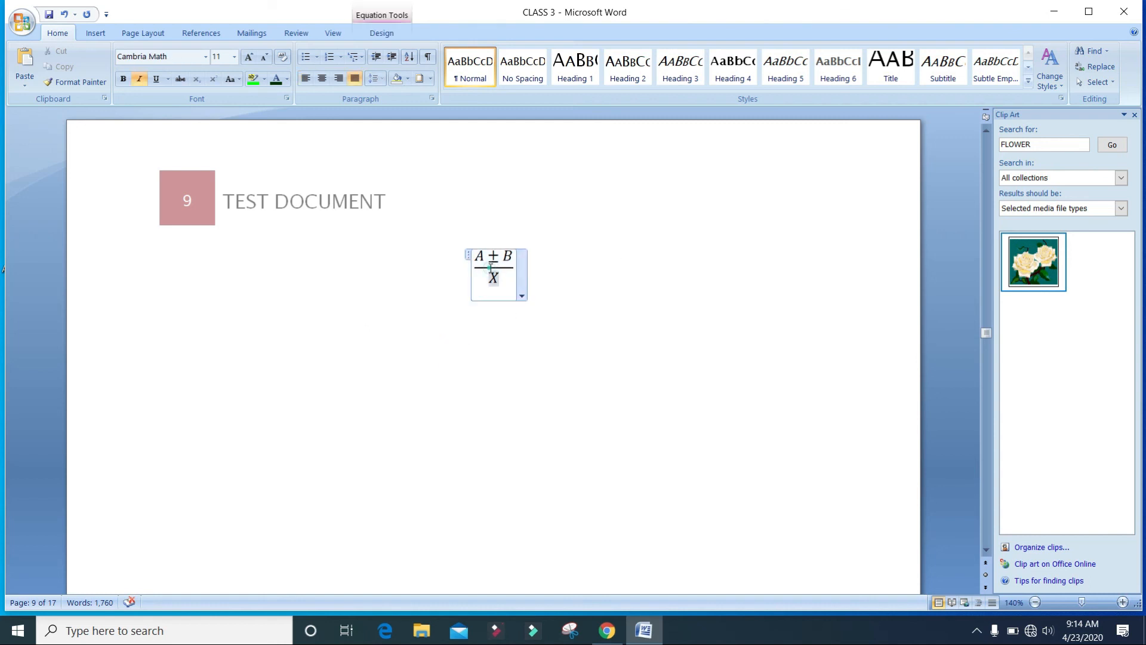
left_click(524, 295)
left_click(563, 263)
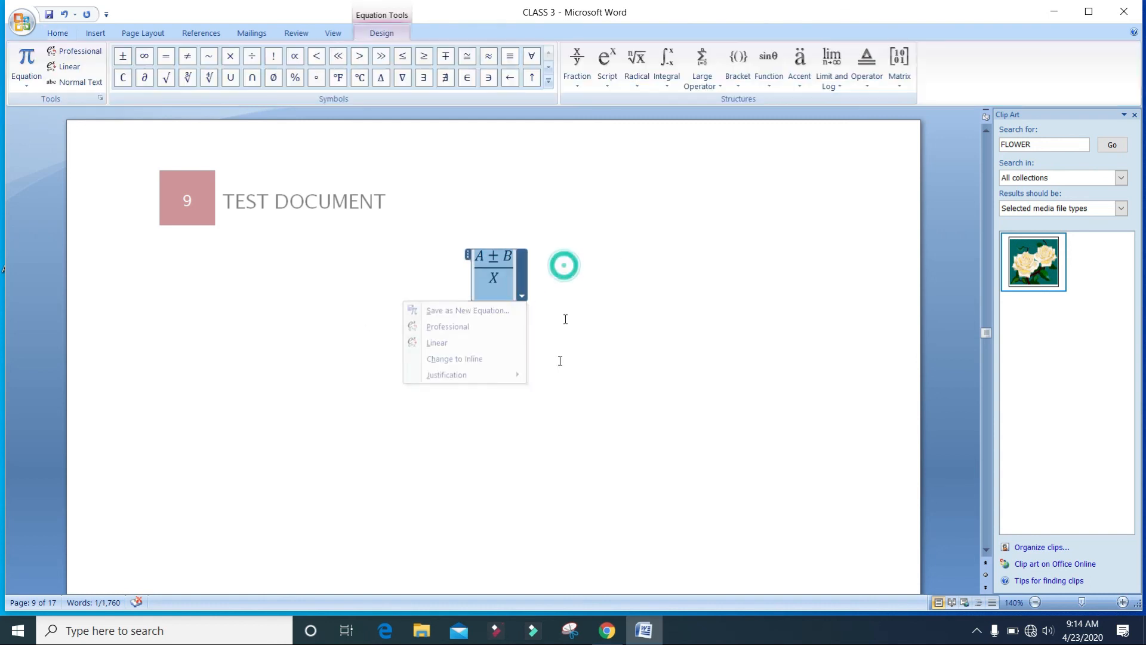
left_click(596, 277)
left_click(715, 203)
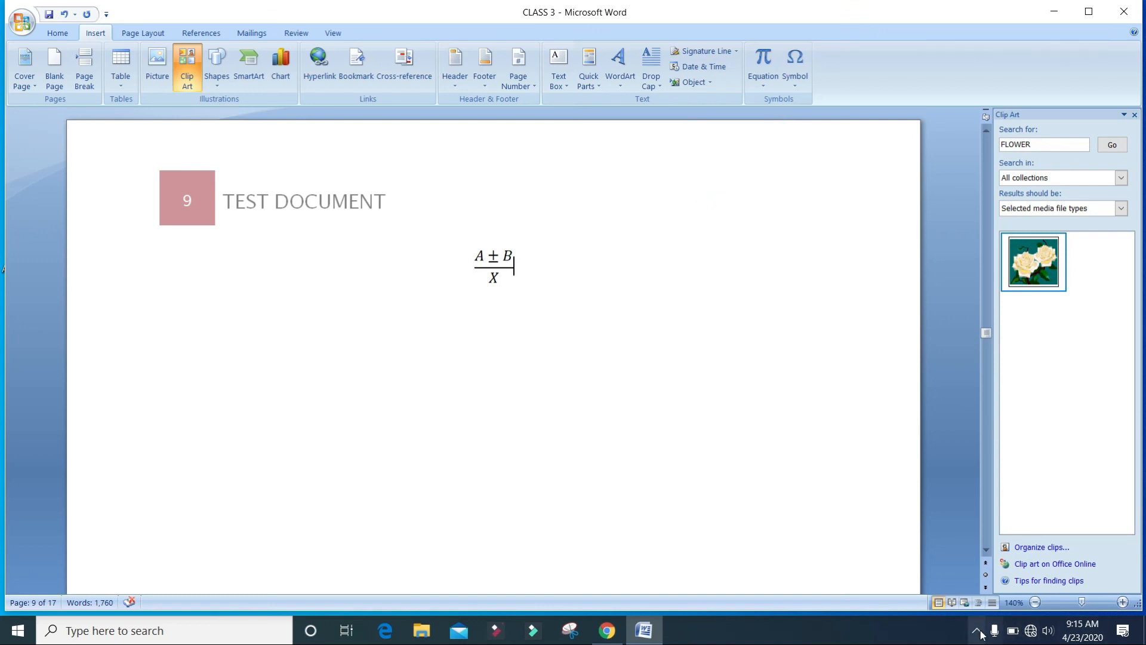
Type 15 on a line below the equation followed by euro and pound symbols.
type("15")
left_click(795, 66)
left_click(800, 110)
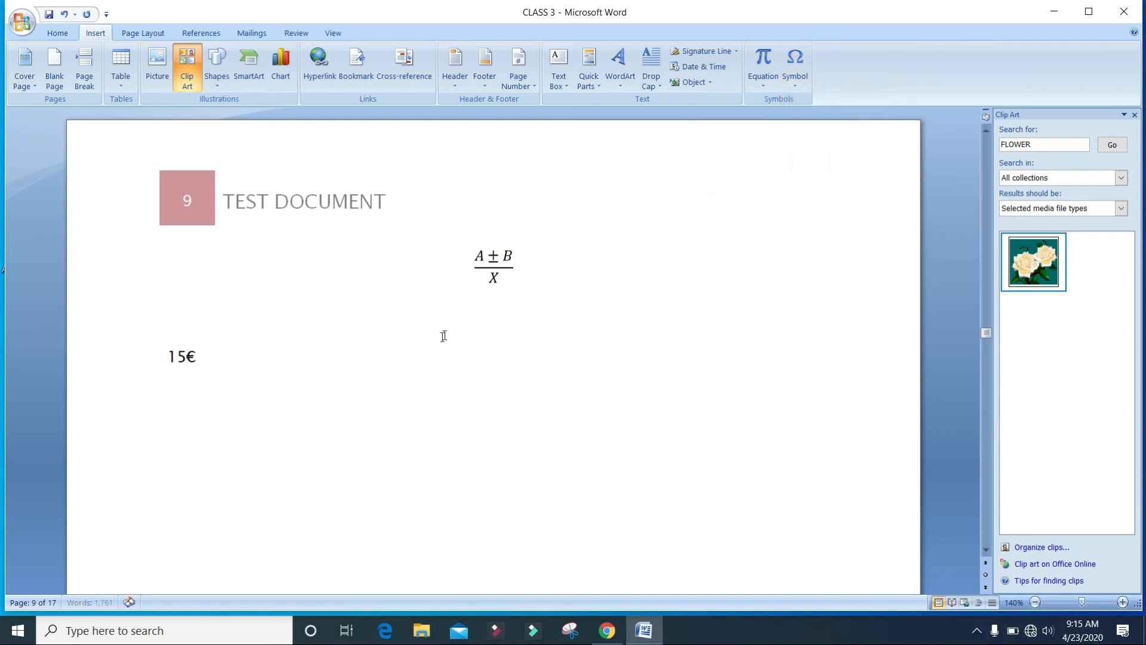
left_click(794, 65)
left_click(815, 104)
Insert the Latin capital letter O with tilde (Õ) from the full symbol set.
left_click(794, 66)
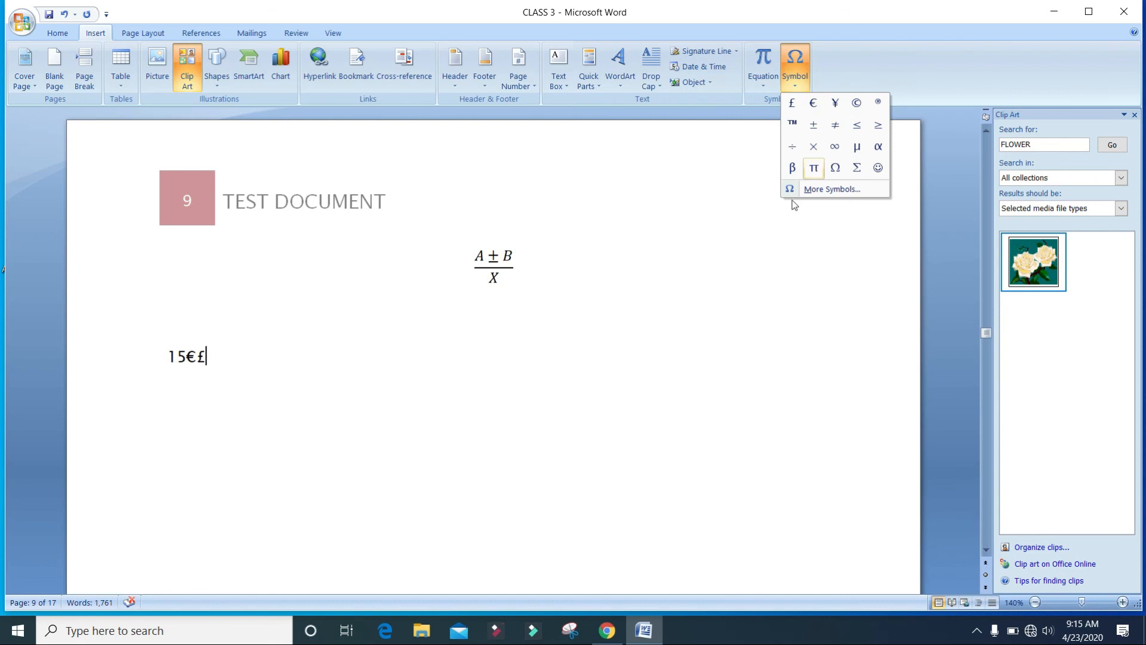
left_click(840, 182)
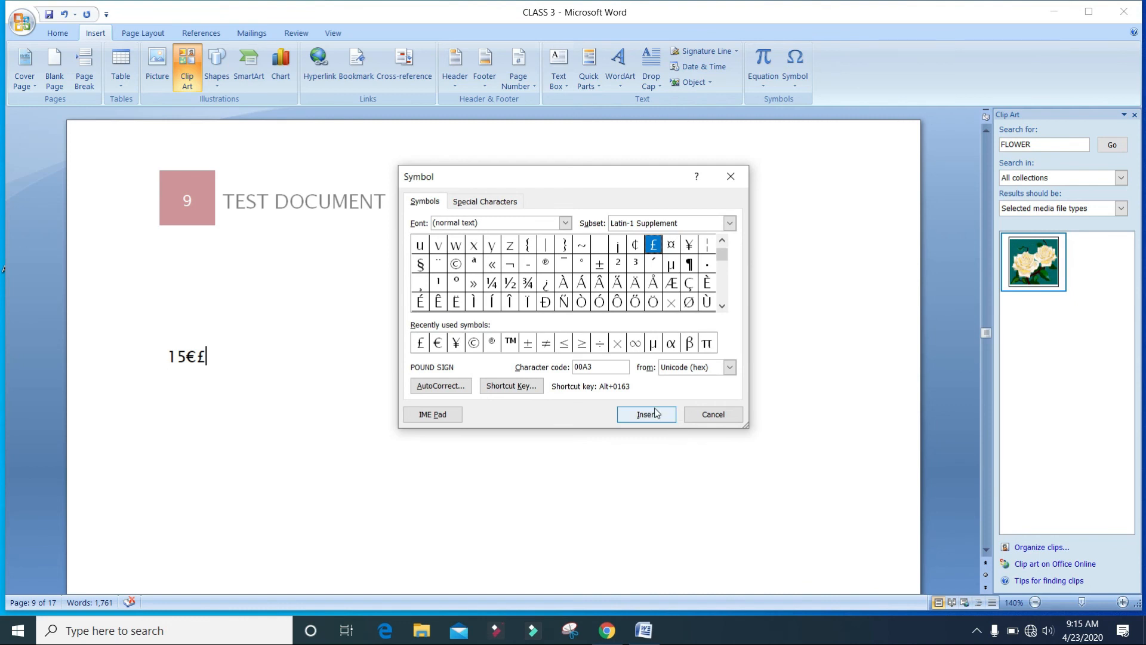
left_click(715, 416)
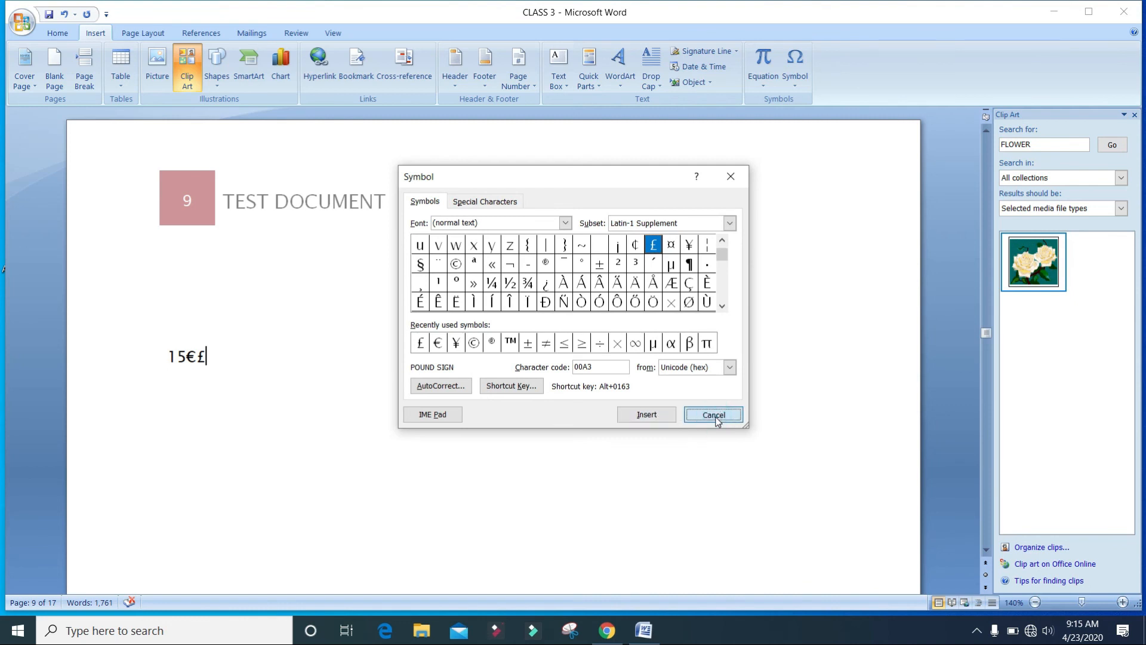
left_click(641, 302)
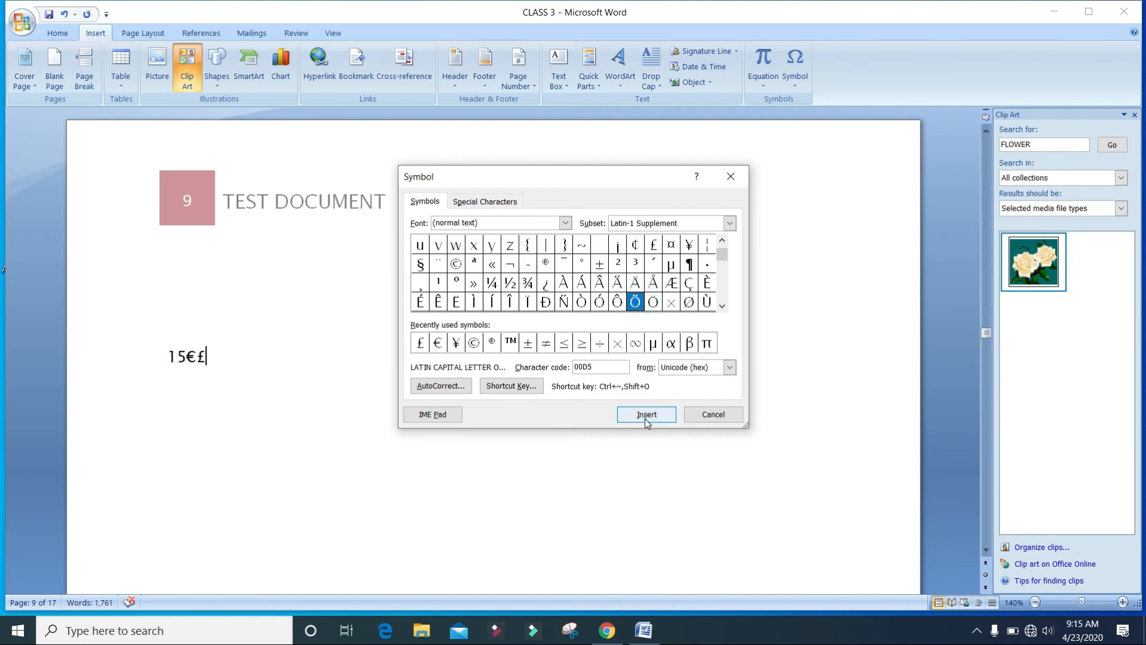
left_click(647, 415)
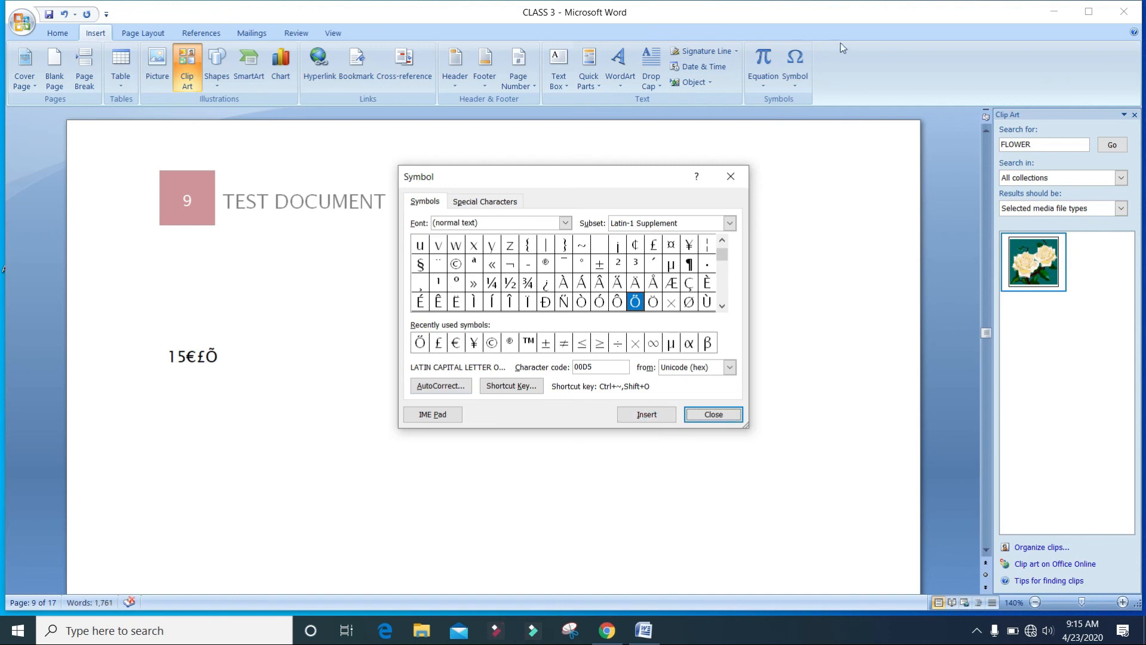
left_click(564, 223)
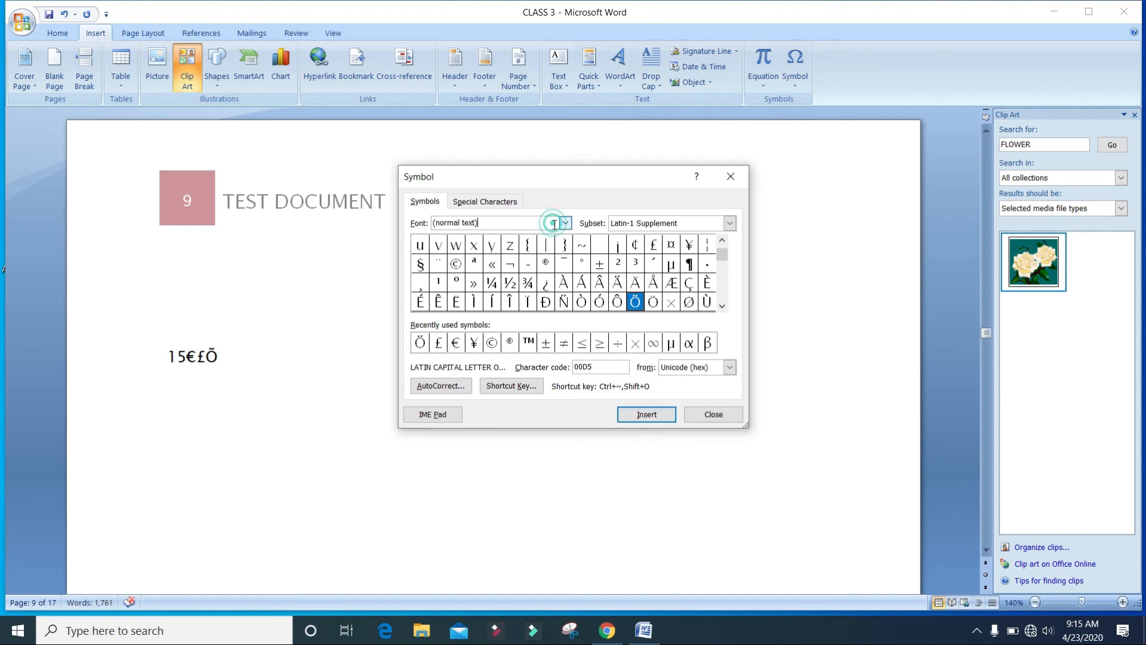
left_click(539, 263)
left_click(731, 177)
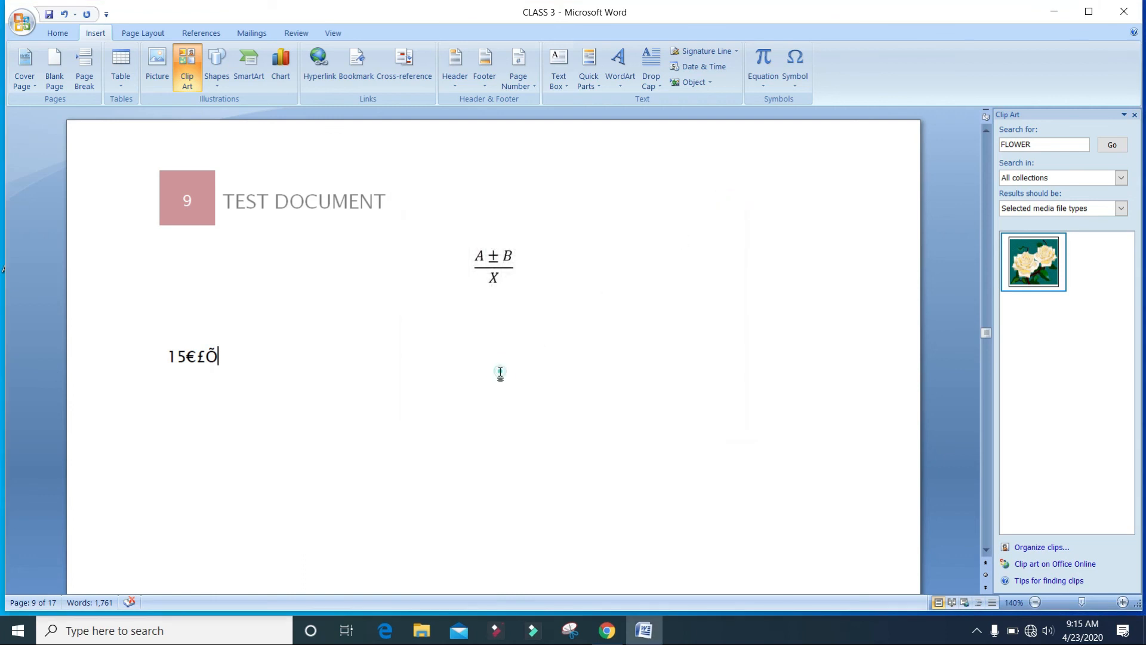